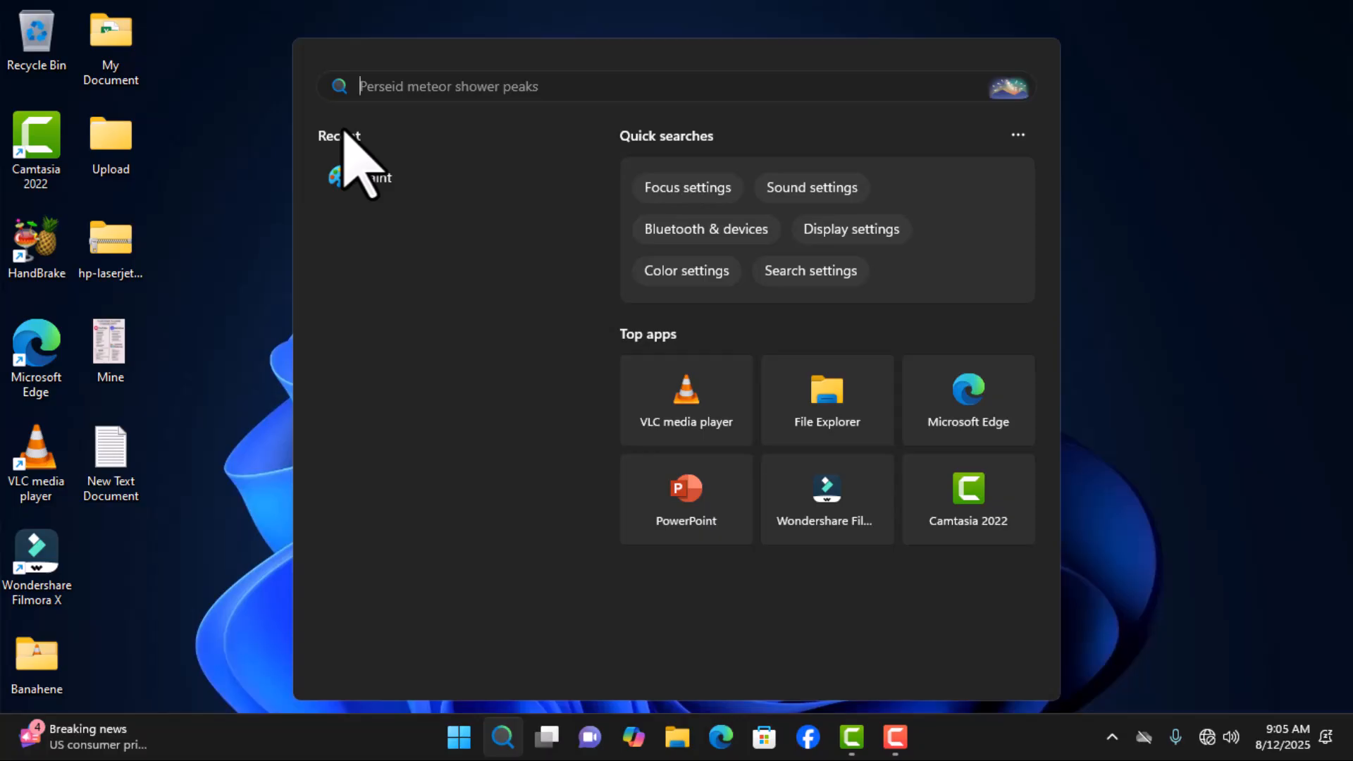
- Find and open Paint, and have its blank canvas shown in a maximized window
type("paim")
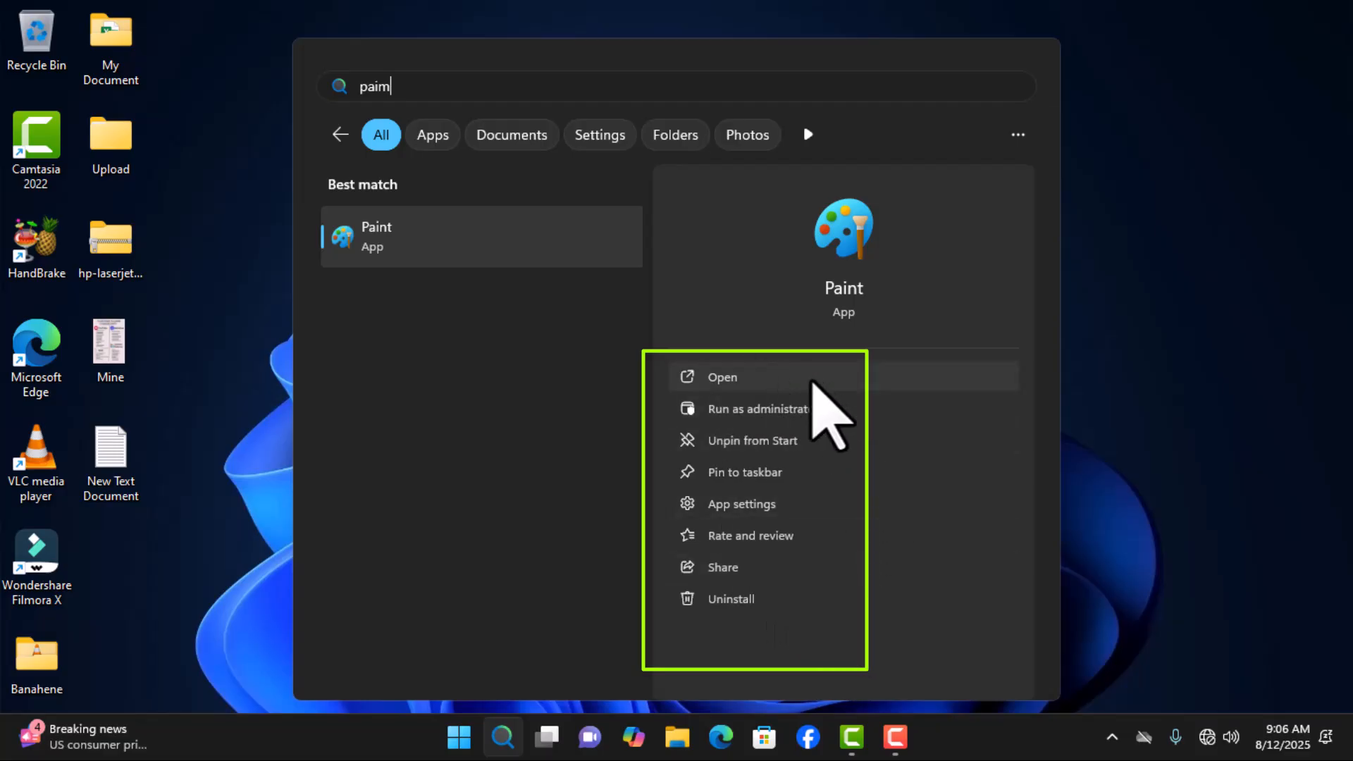
left_click(854, 380)
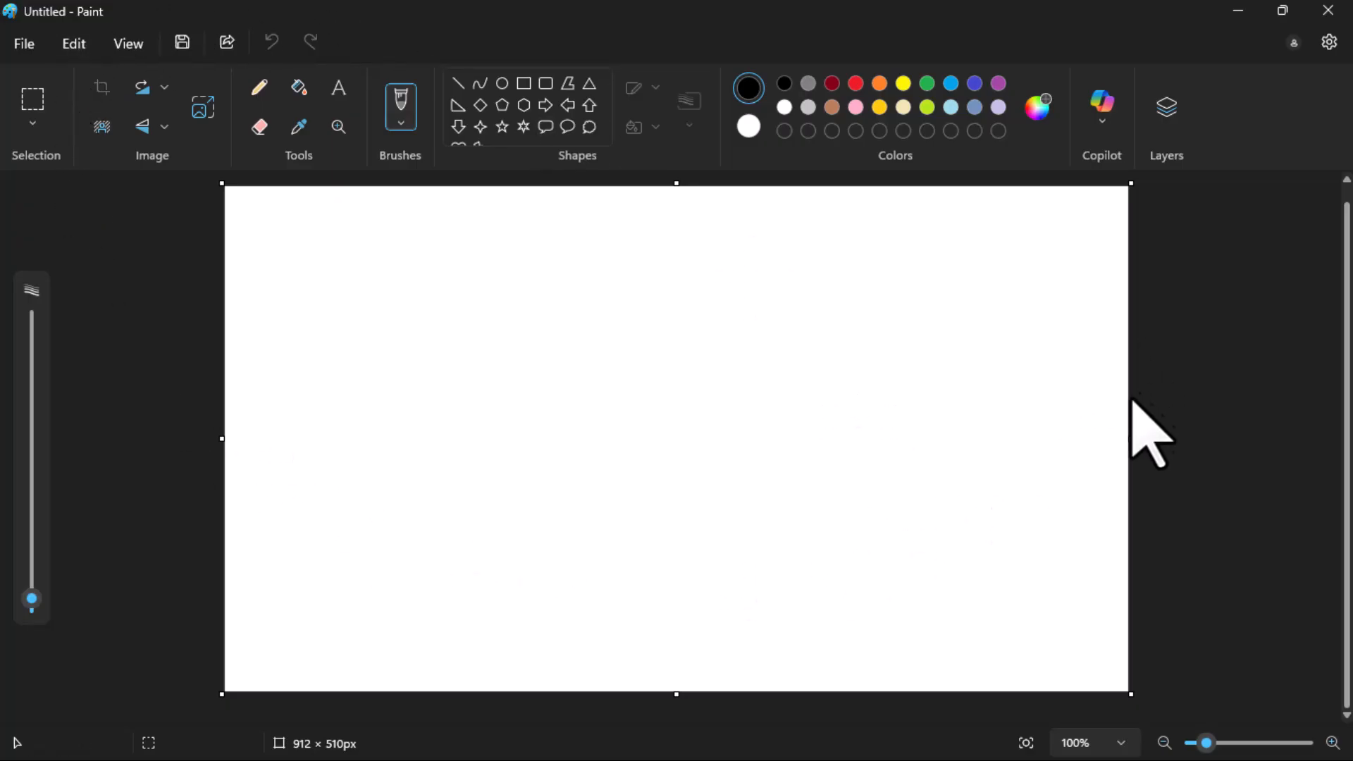
left_click(1284, 13)
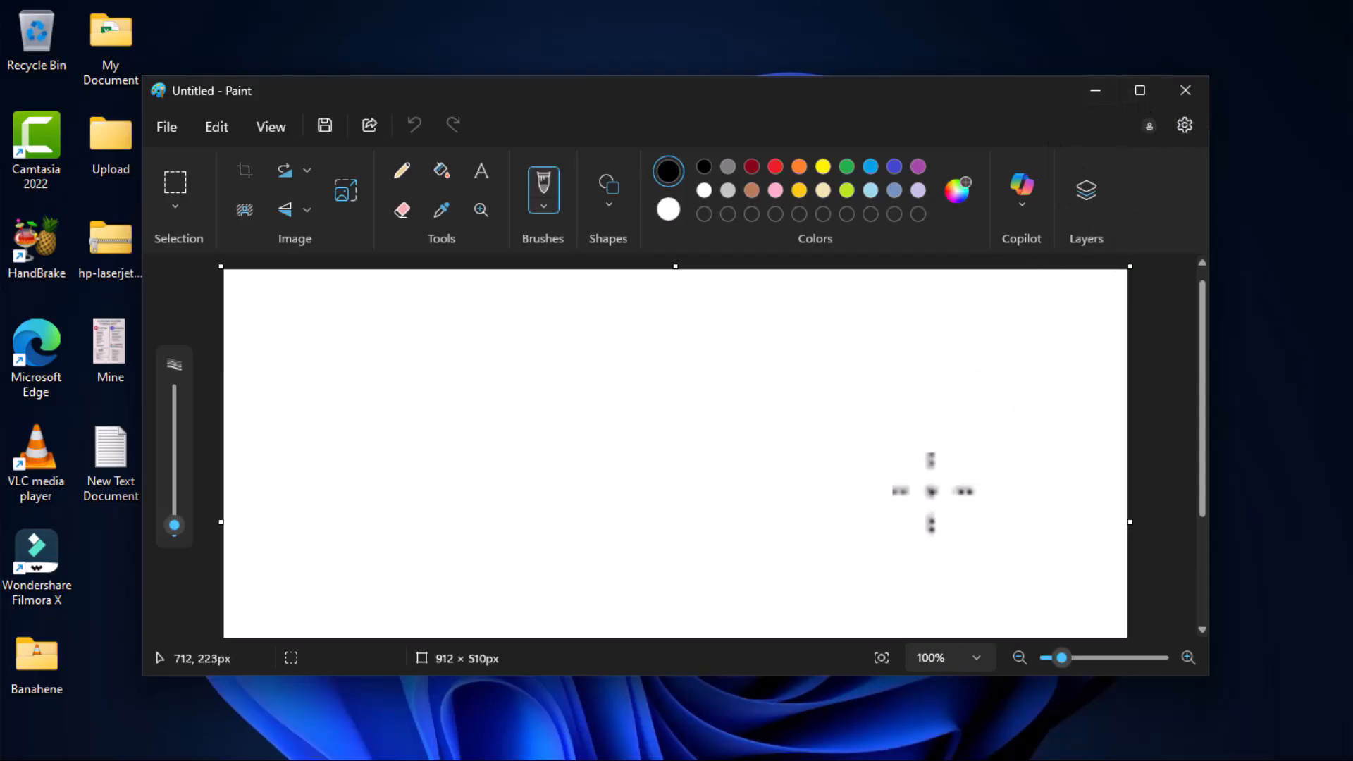
left_click(1140, 91)
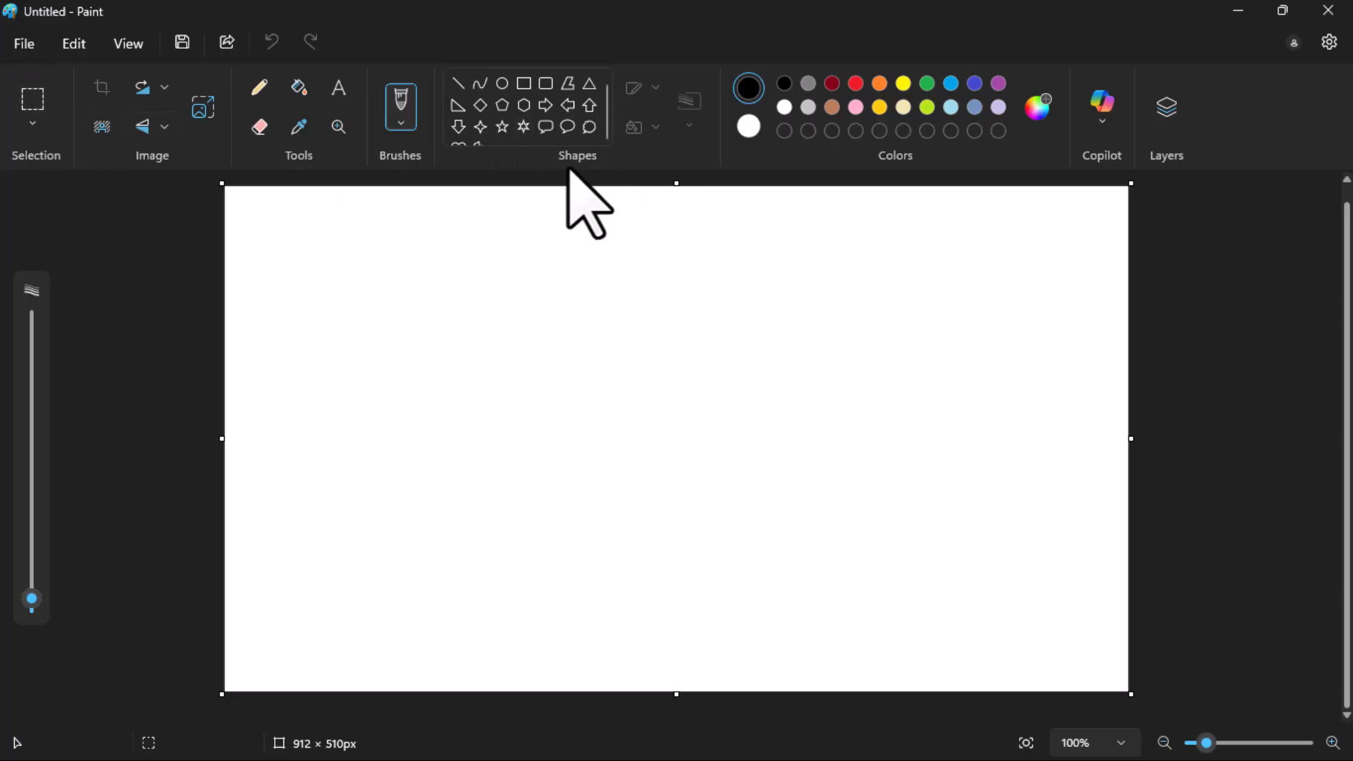
- Draw a rectangle about 283 × 155 px in the upper middle of the canvas as the flag body and adjust its width
left_click(524, 83)
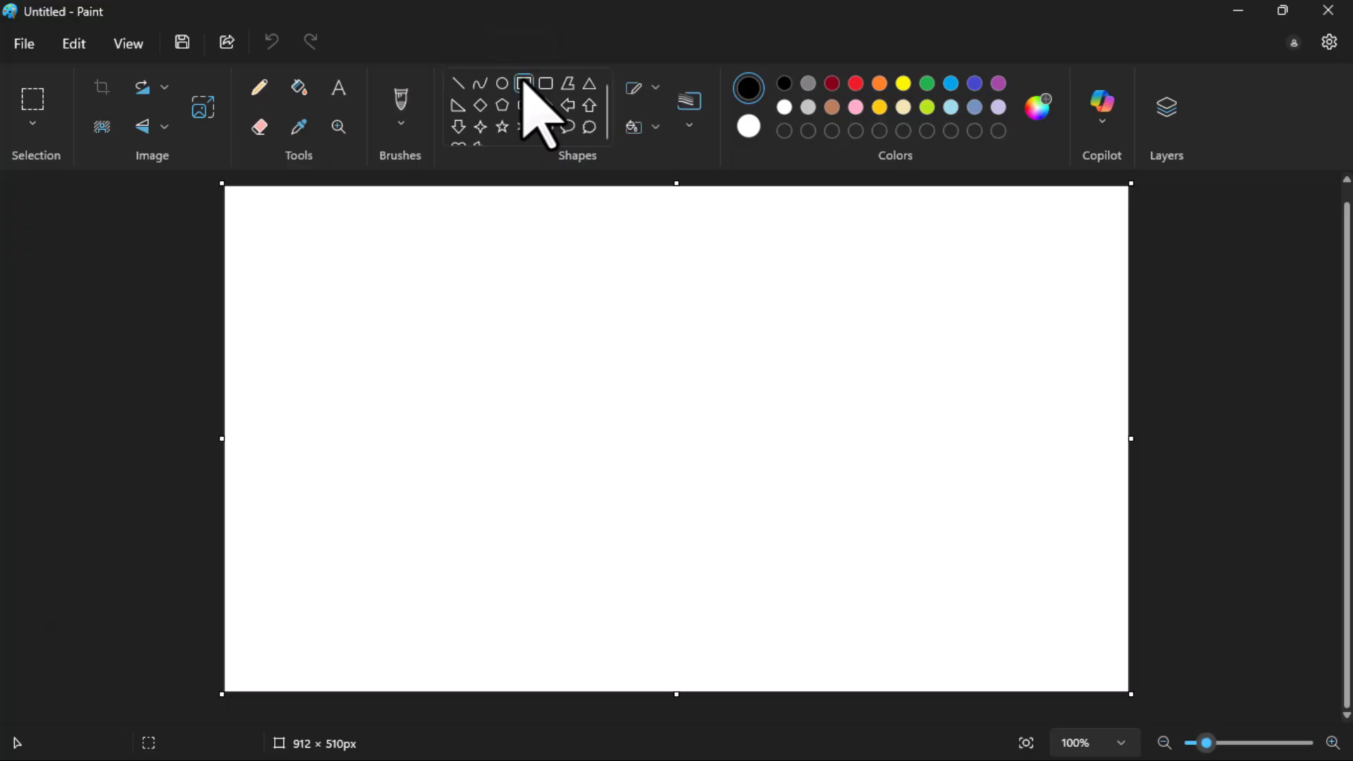
left_click_drag(491, 226, 771, 381)
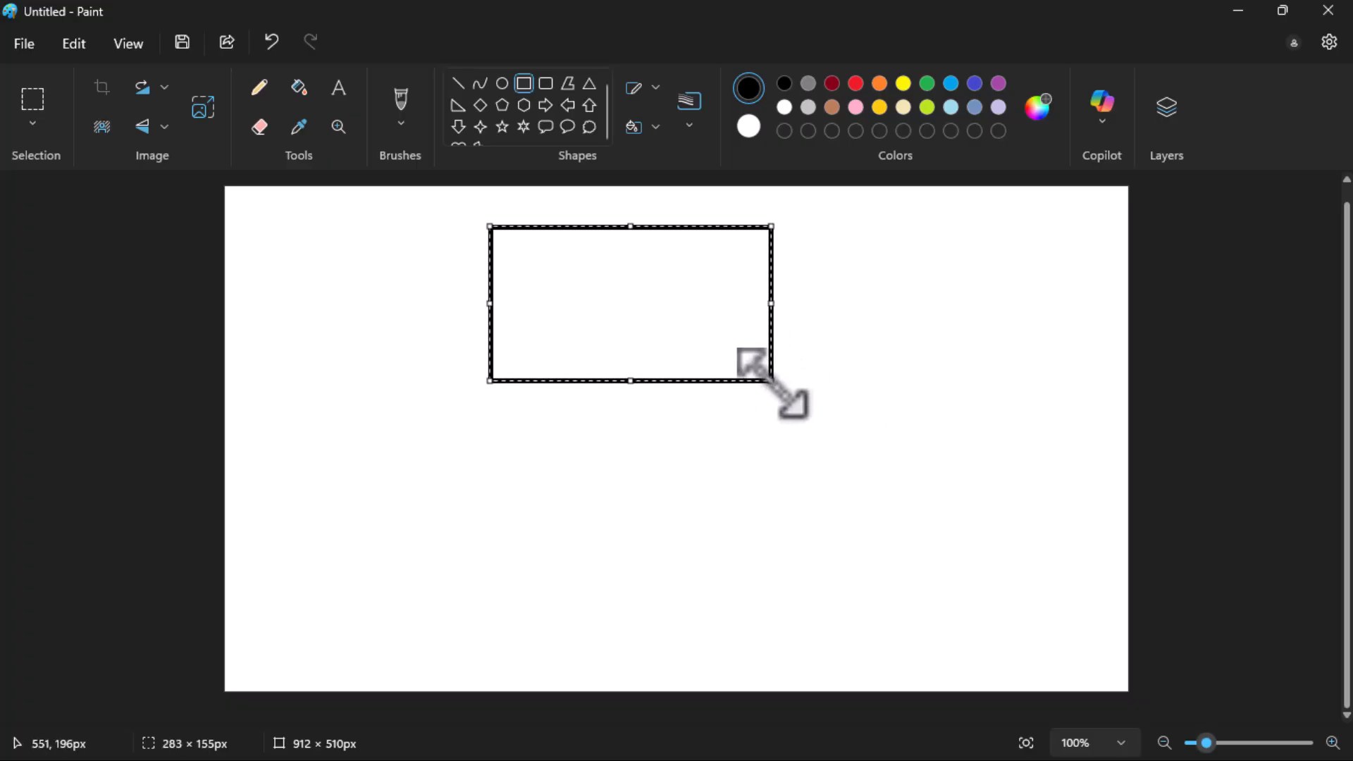
left_click_drag(770, 308, 794, 281)
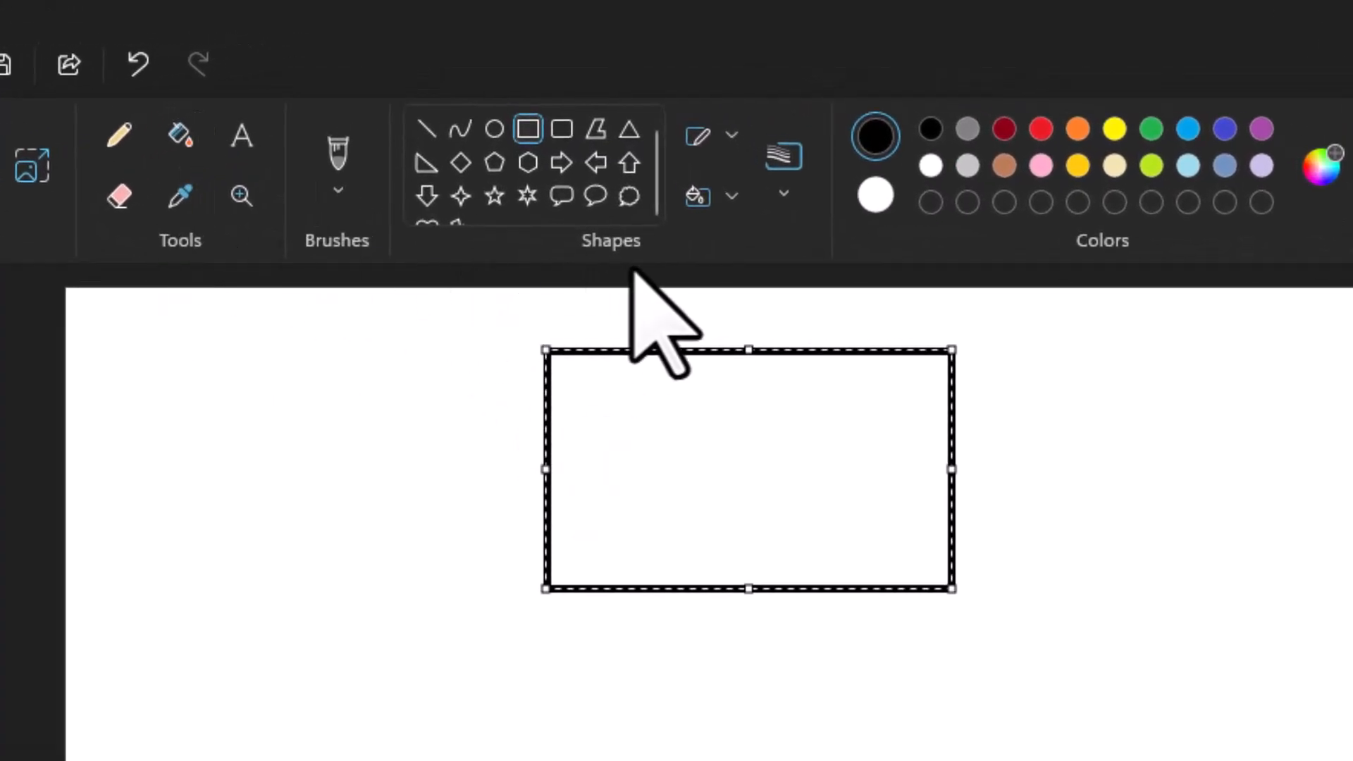
- Divide the flag rectangle into three stripes with two straight horizontal lines running from its left edge to its right edge
left_click(425, 129)
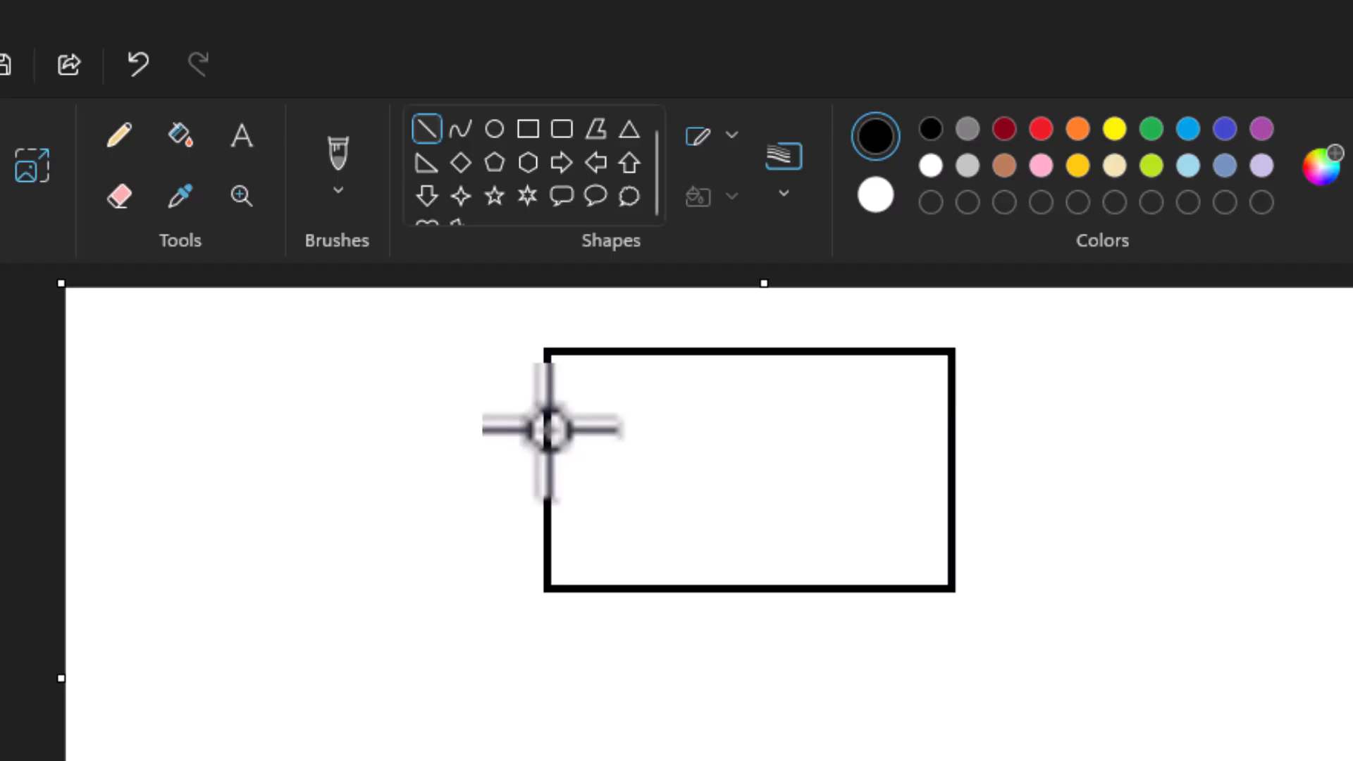
left_click_drag(549, 428, 955, 455)
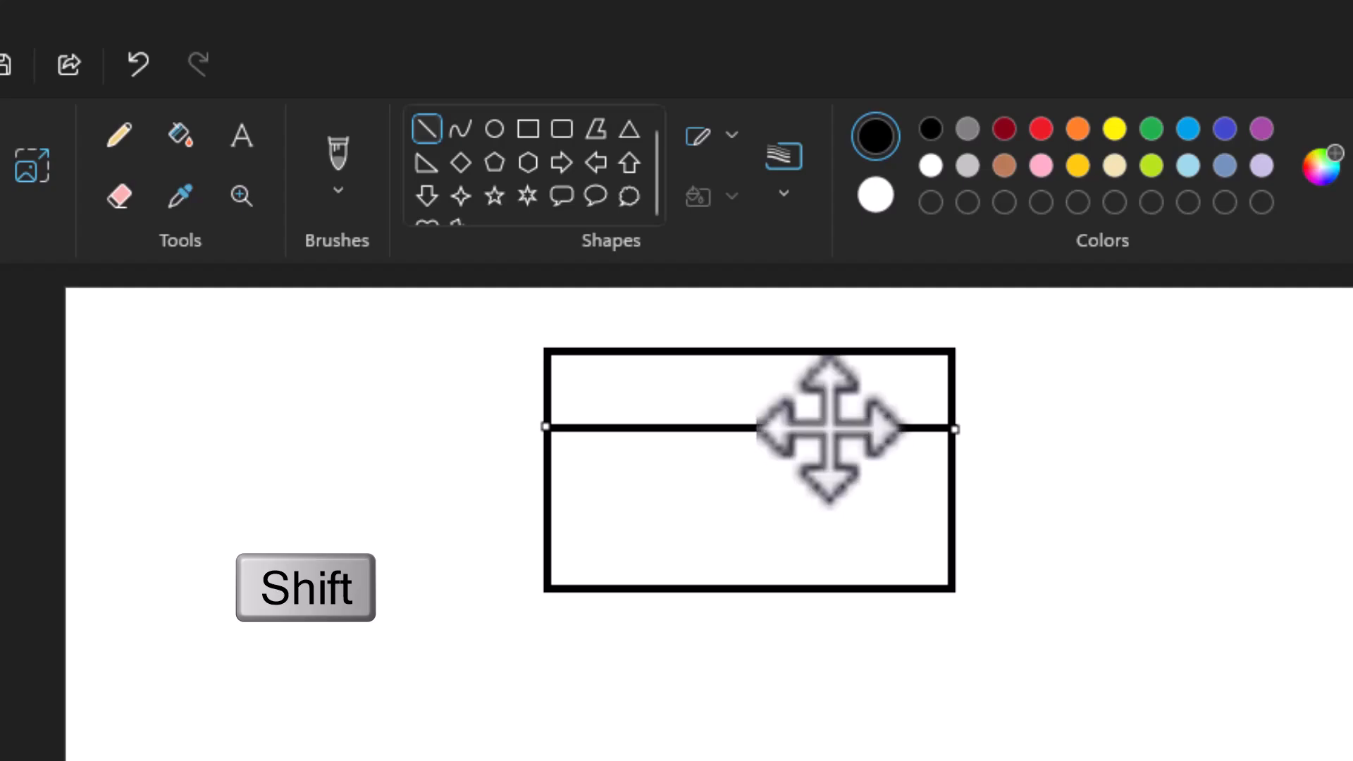
left_click_drag(829, 428, 829, 434)
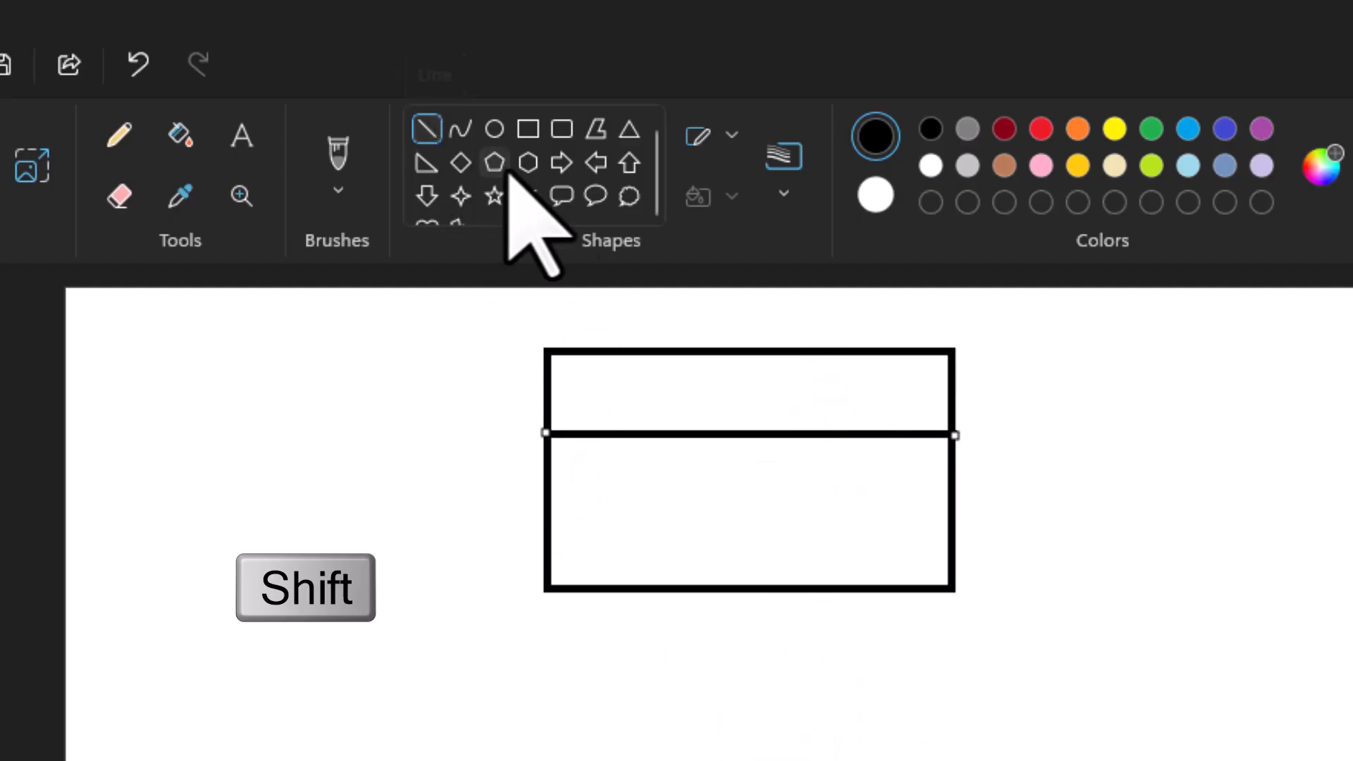
left_click(431, 128)
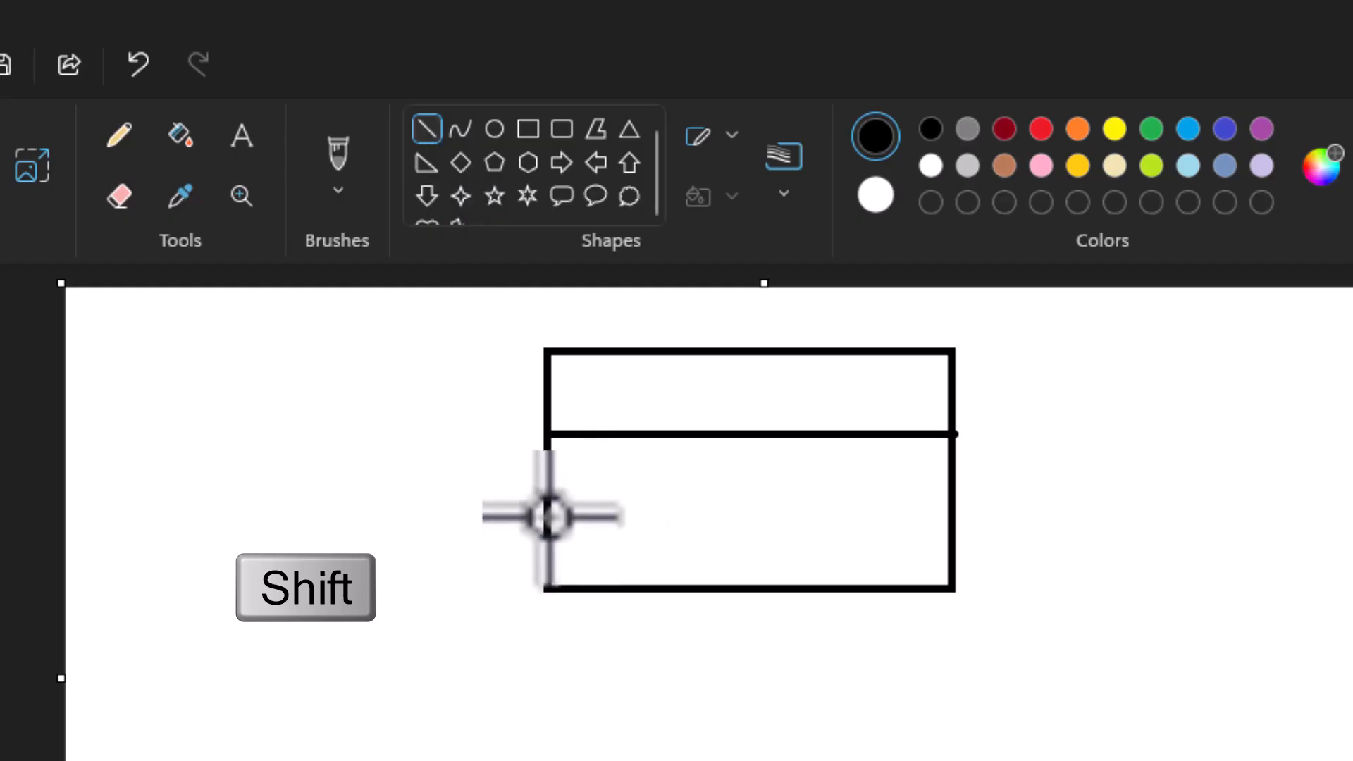
left_click_drag(548, 516, 951, 527)
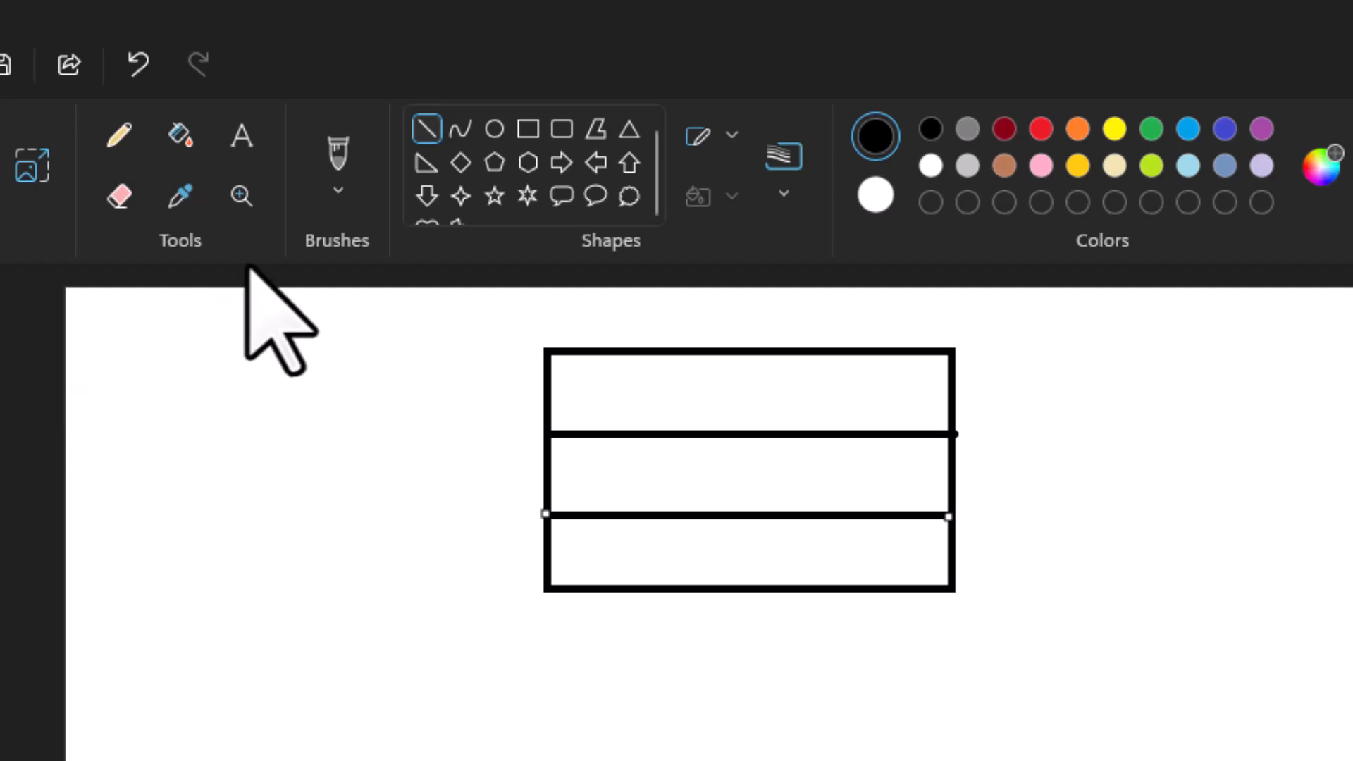
left_click(117, 206)
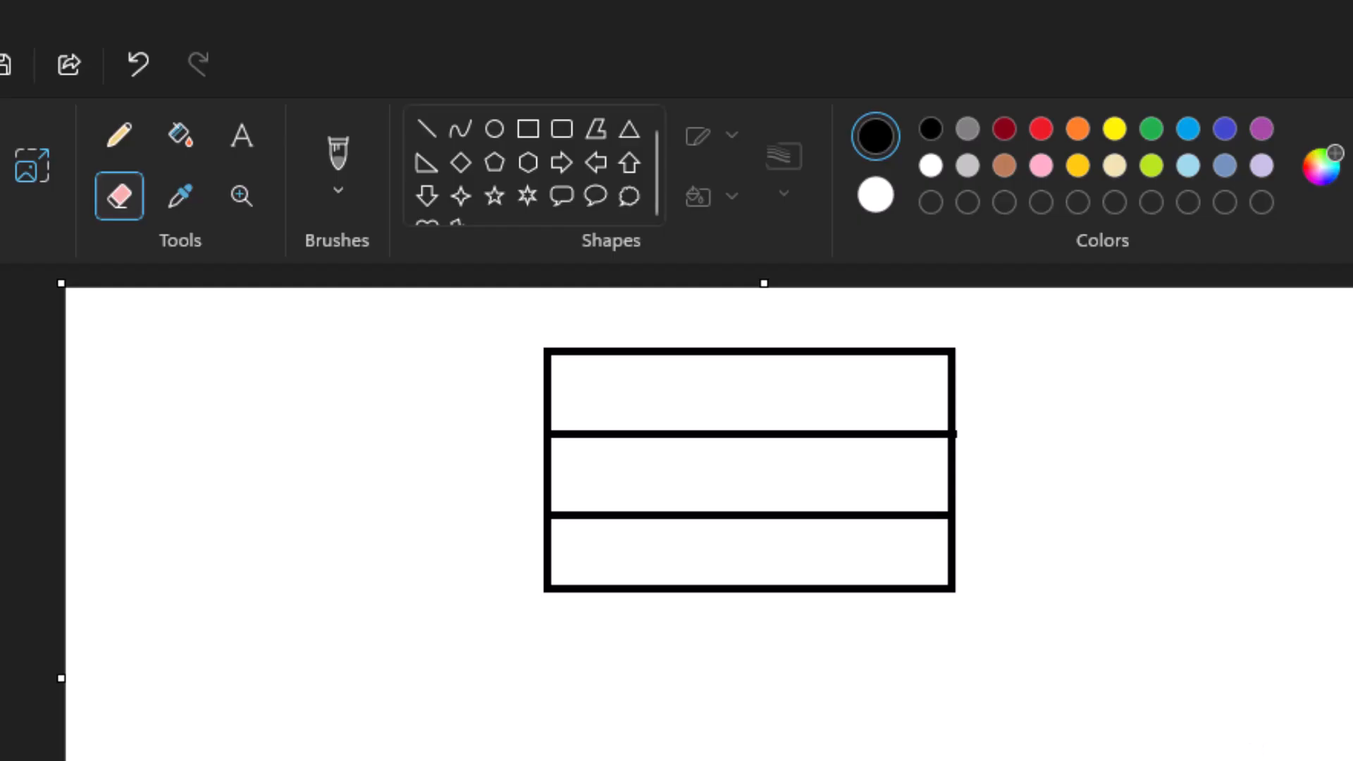
- Draw a tall, narrow flagpole rectangle along the flag's left edge, extending well below it, and size it to about 16 × 414 px
left_click(527, 129)
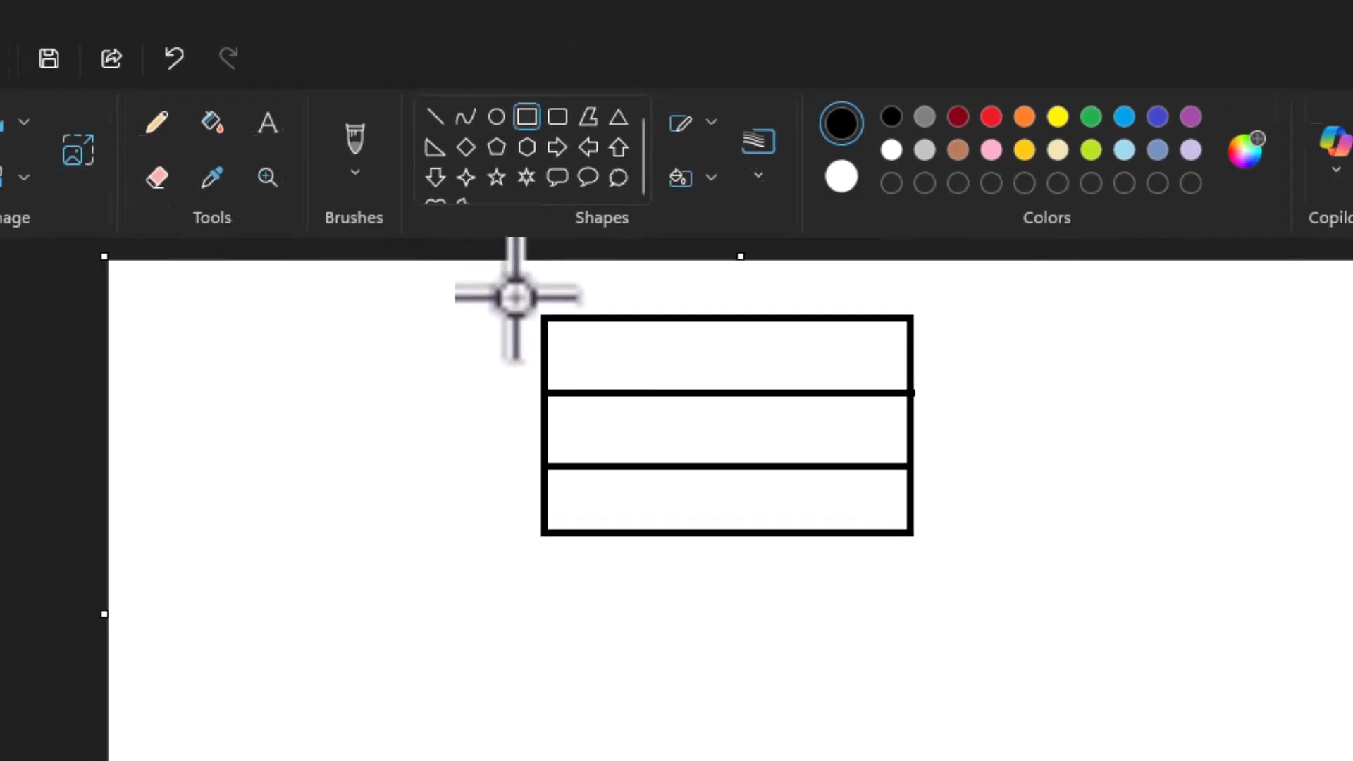
left_click_drag(508, 290, 544, 672)
left_click_drag(538, 480, 538, 619)
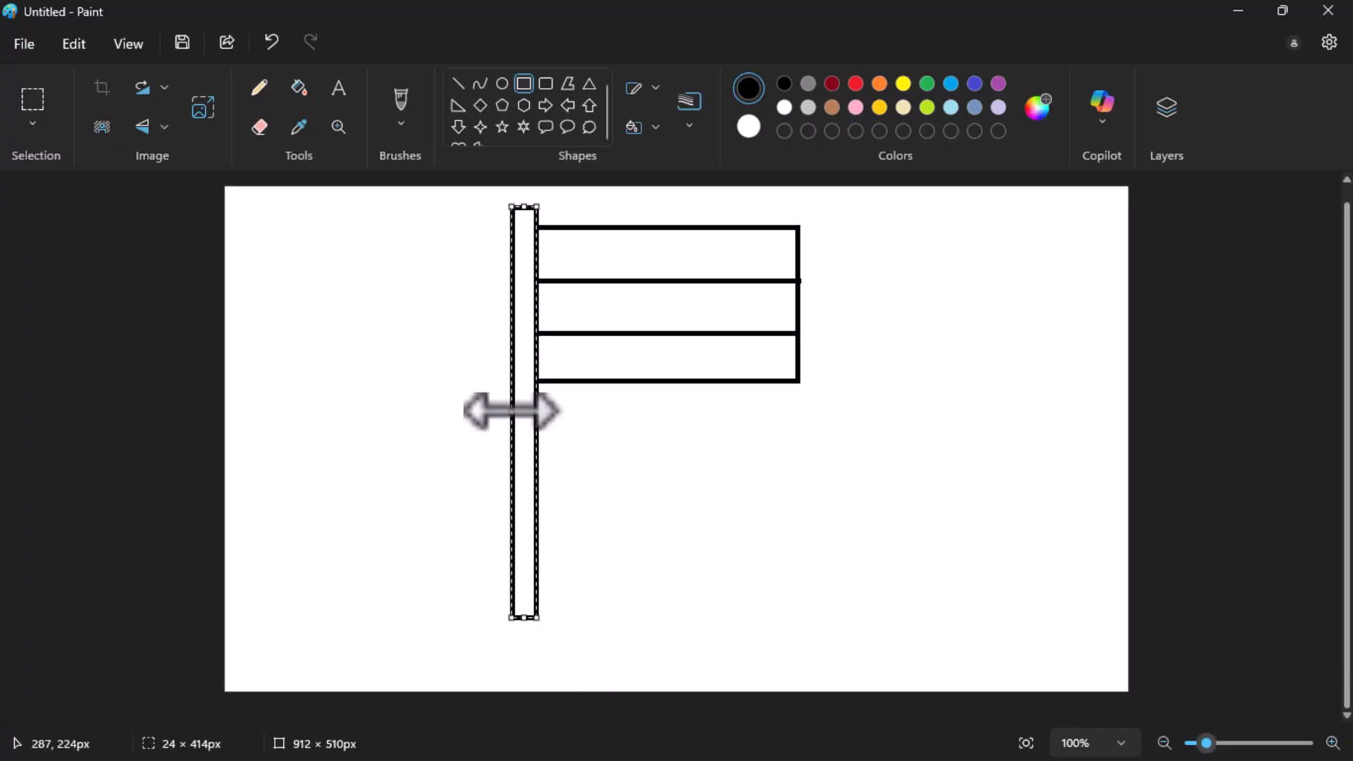
left_click_drag(512, 411, 522, 408)
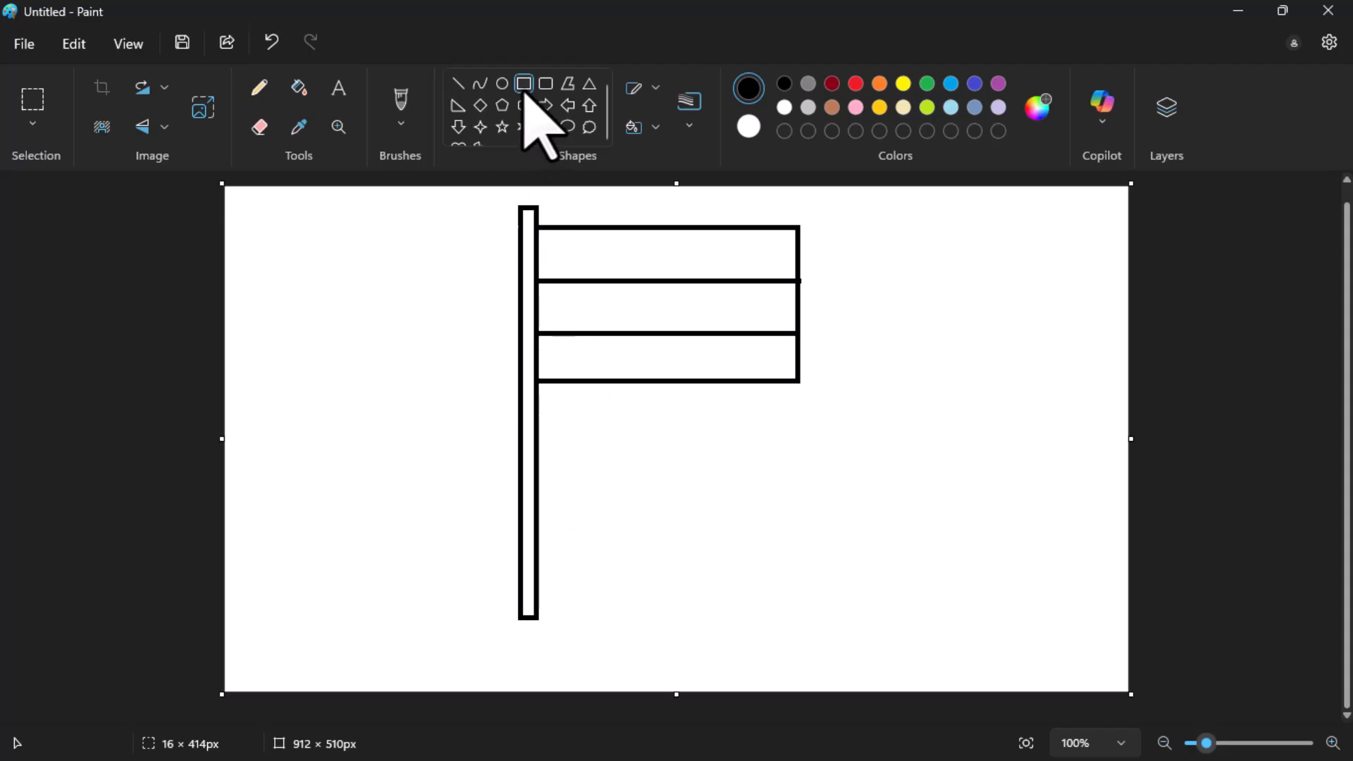
- Draw a base rectangle at the foot of the flagpole, narrow it to about 107 × 26 px and centre it under the pole
mouse_move(456, 613)
left_mouse_down()
mouse_move(470, 636)
mouse_move(555, 653)
mouse_move(601, 640)
left_mouse_up()
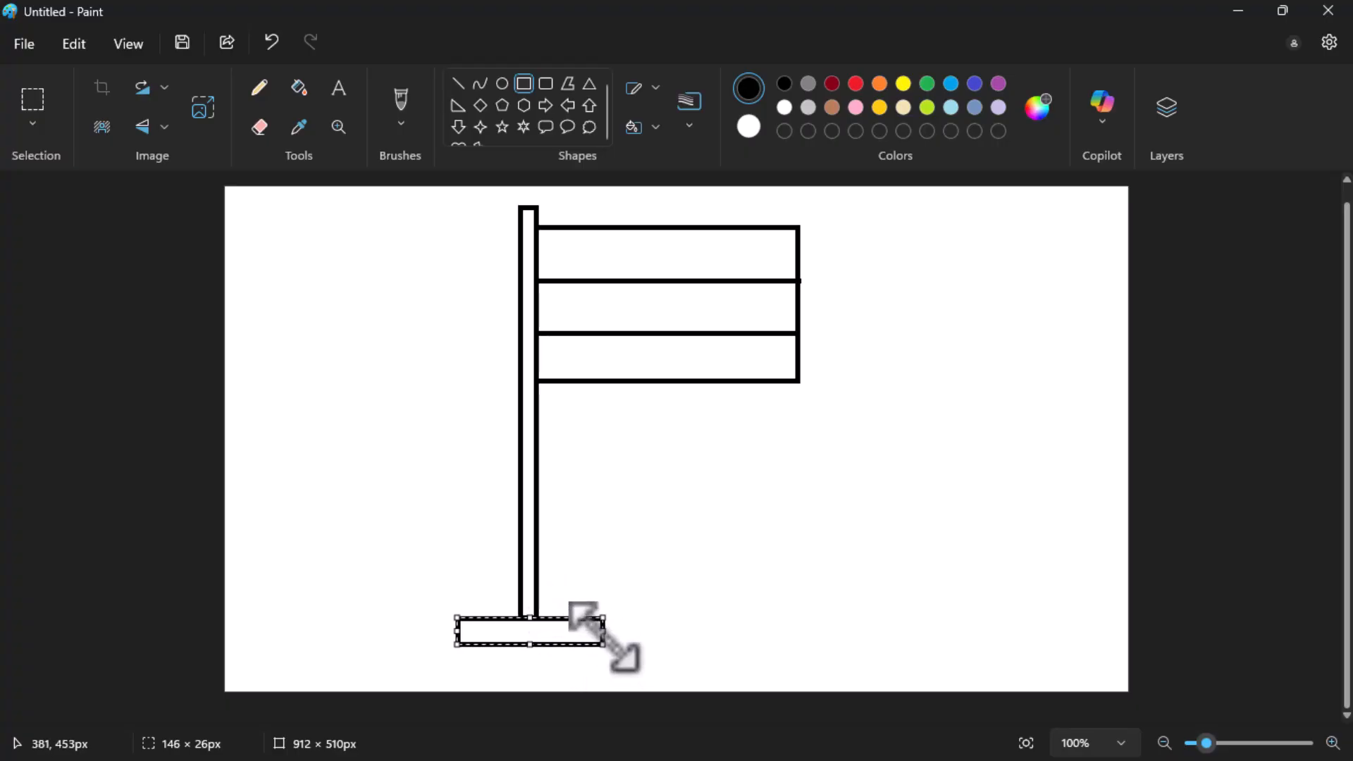
left_click_drag(600, 633, 563, 644)
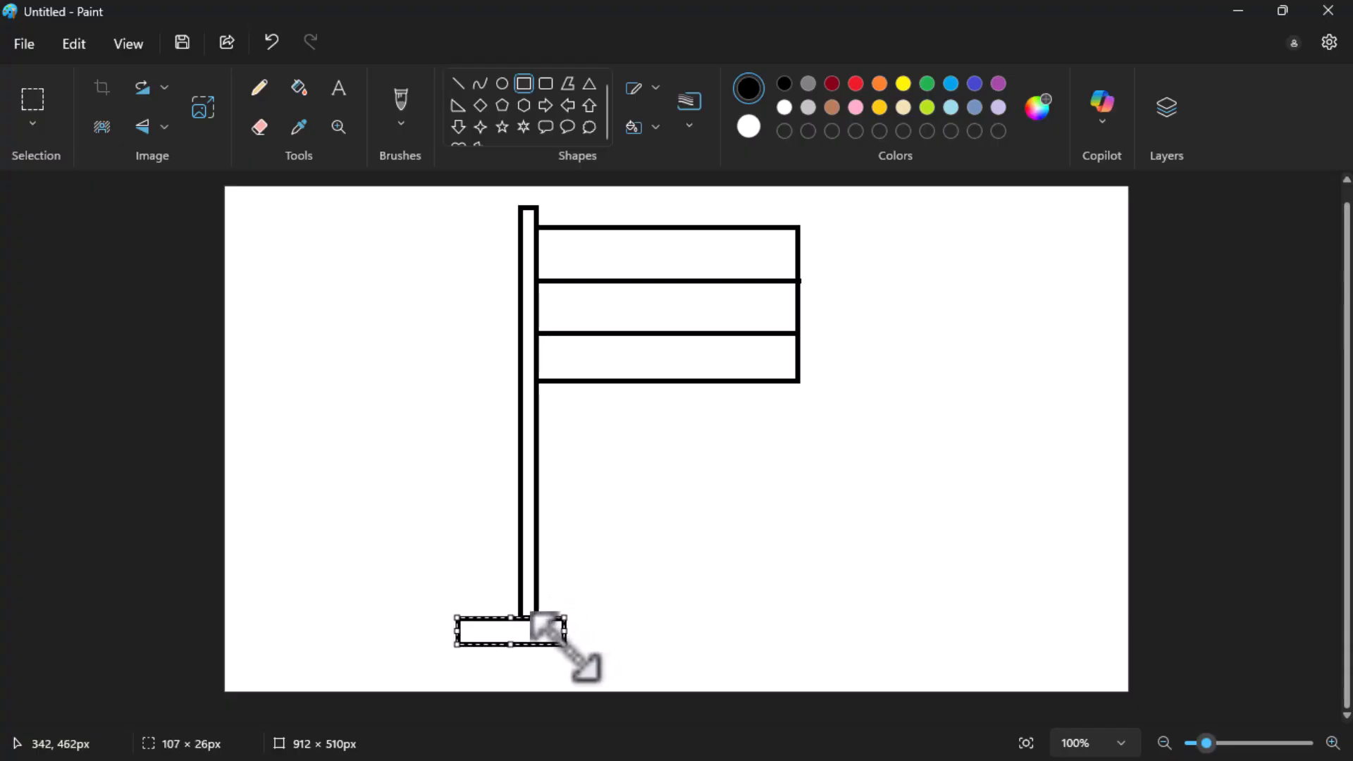
key("Right")
key("Right")
key("Right")
key("Right")
key("Right")
key("Right")
key("Right")
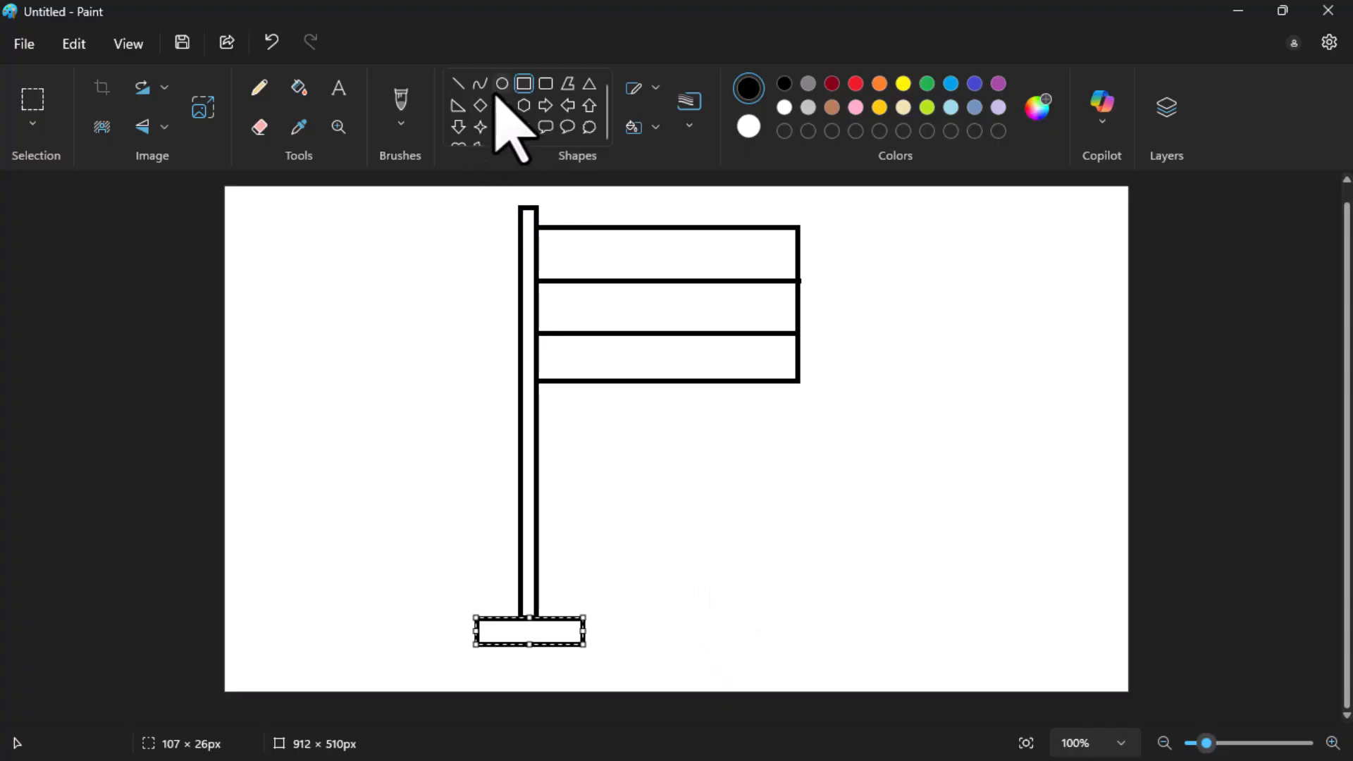
- Draw a second, wider base rectangle about 146 × 19 px directly beneath the first one
left_click(525, 85)
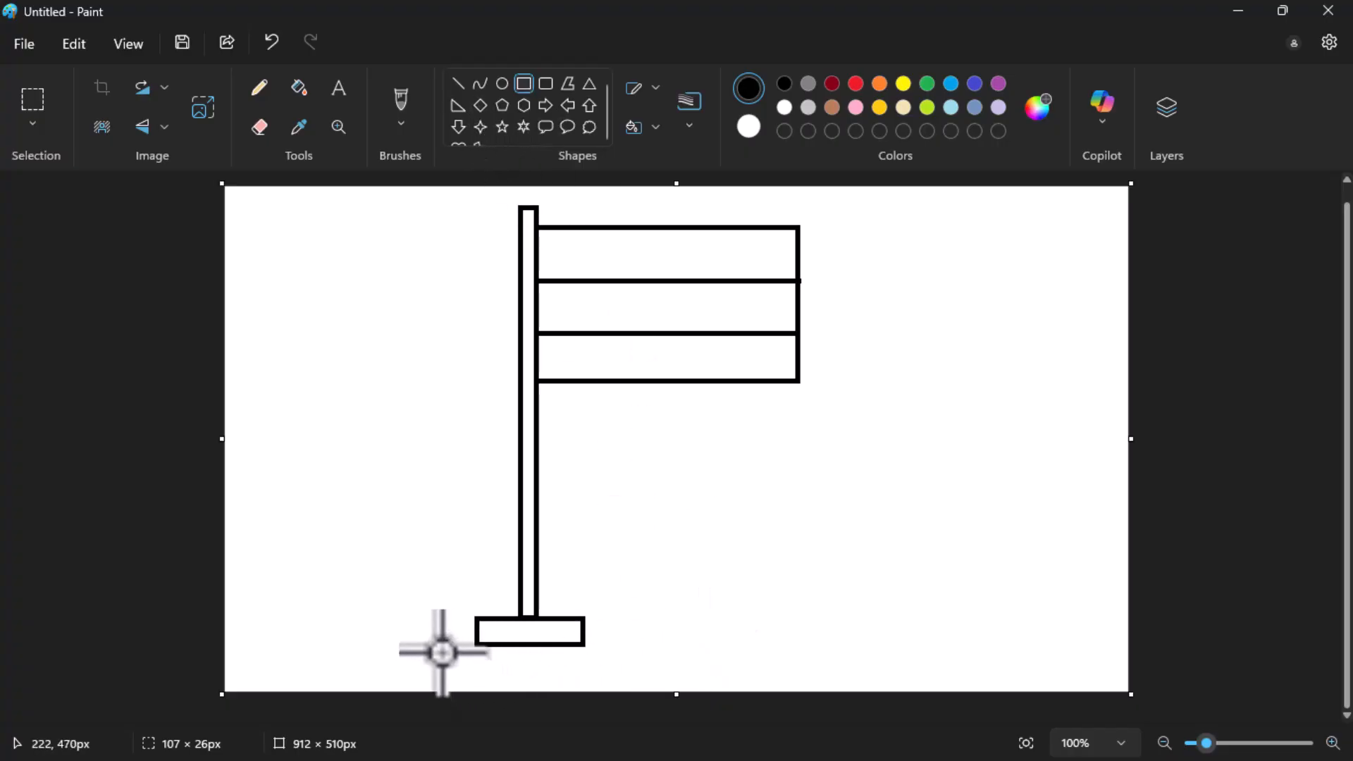
left_click_drag(453, 642, 601, 663)
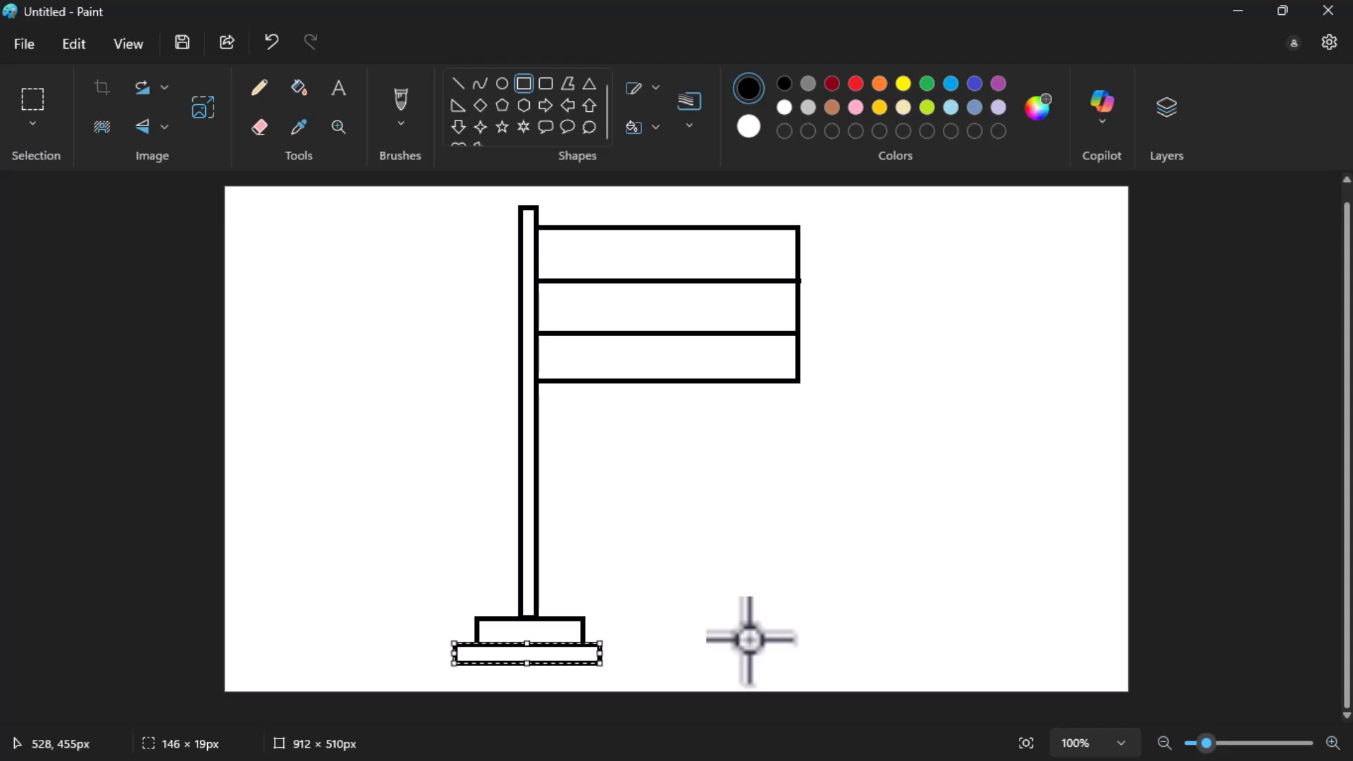
left_click(685, 520)
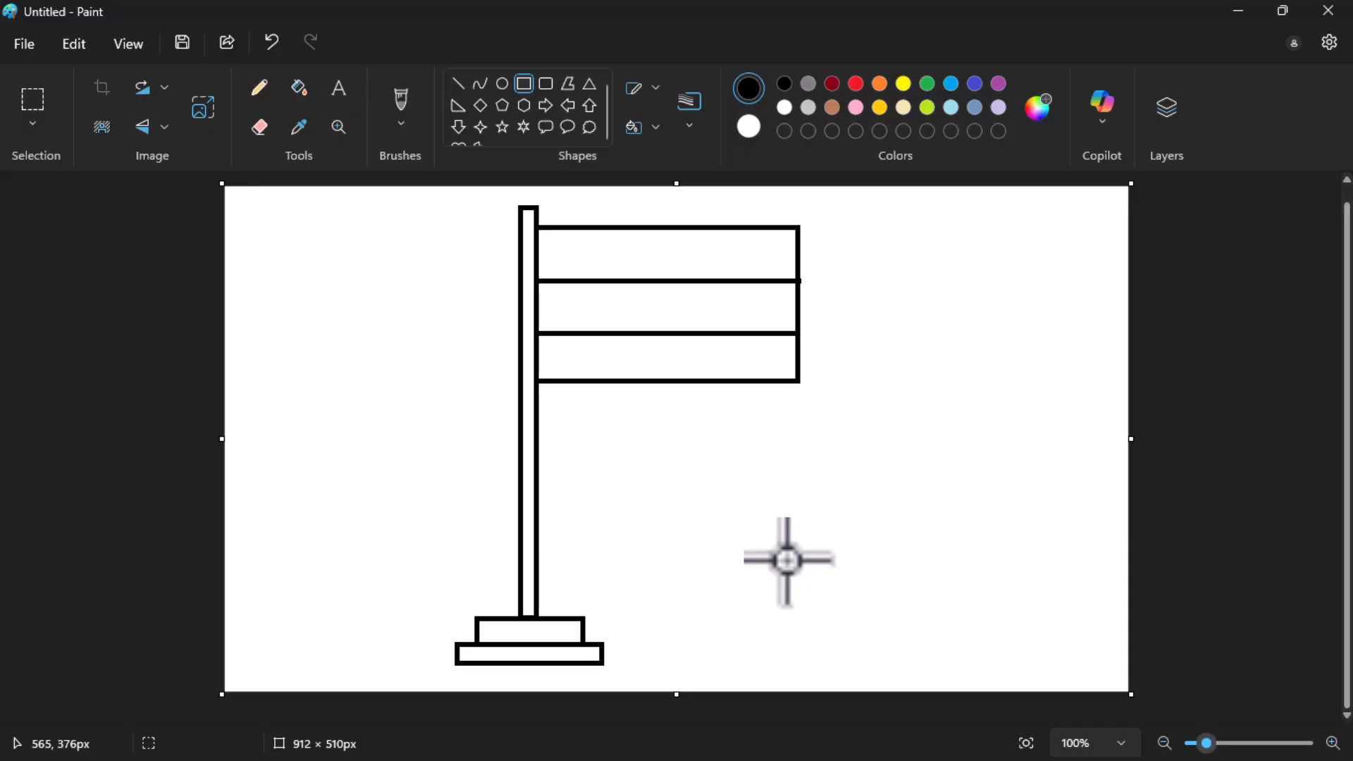
- Draw a five-point star about 42 × 44 px in the centre of the middle stripe, and fill the star and flagpole with black
left_click(501, 126)
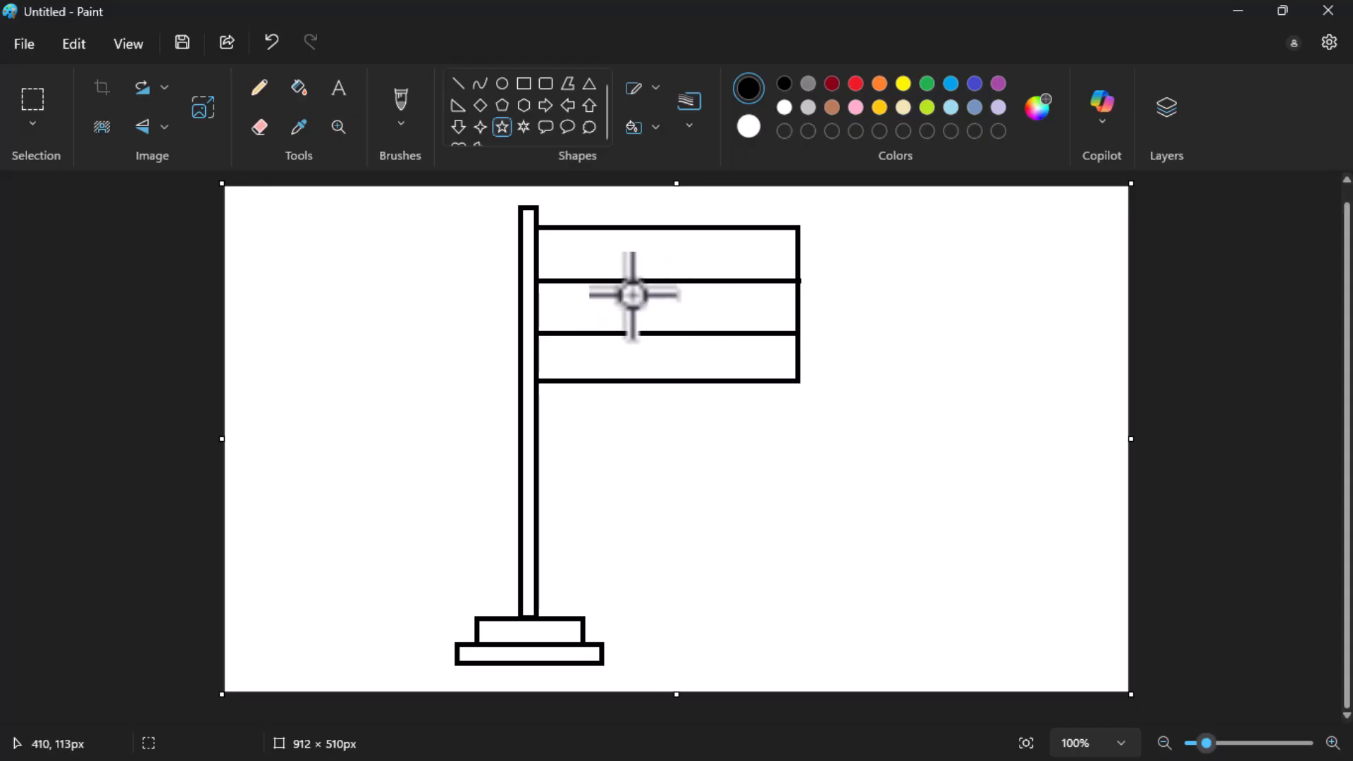
left_click_drag(640, 282, 682, 329)
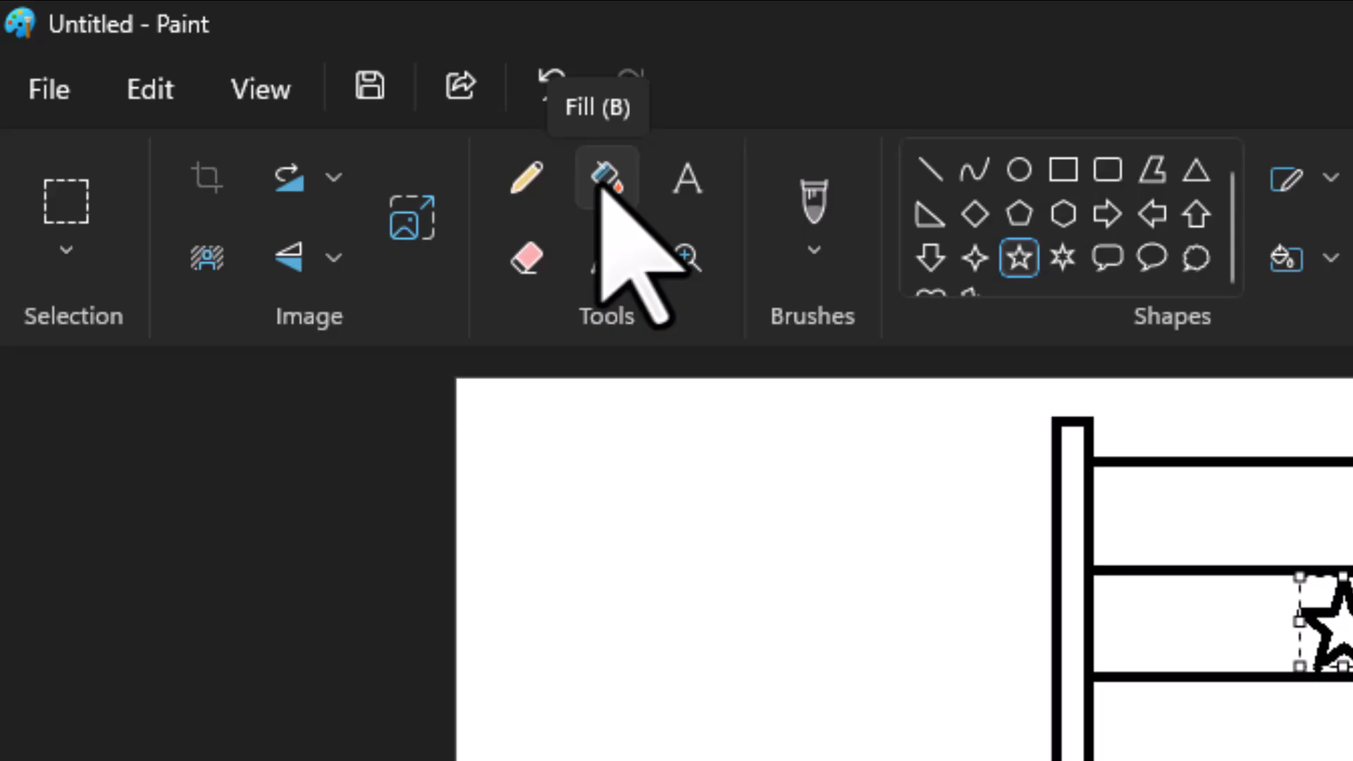
key("b")
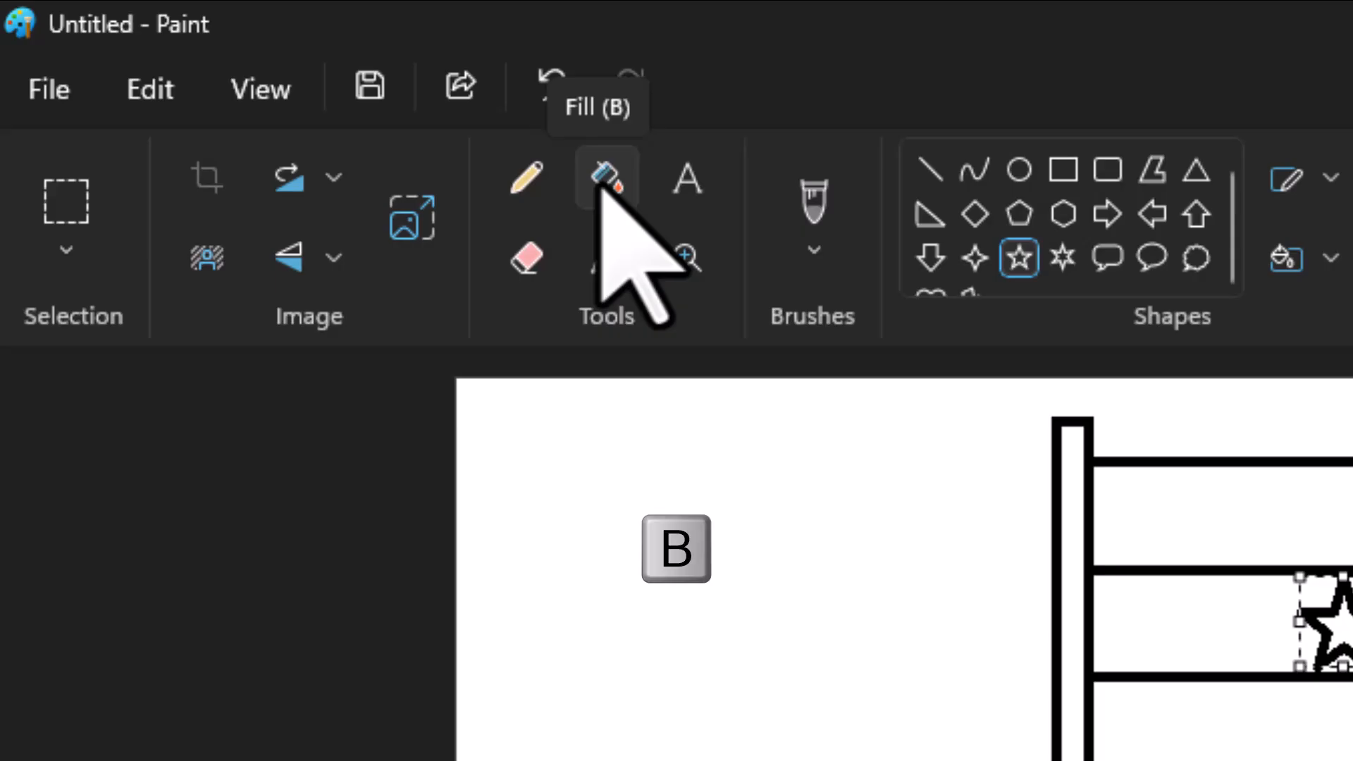
left_click(610, 184)
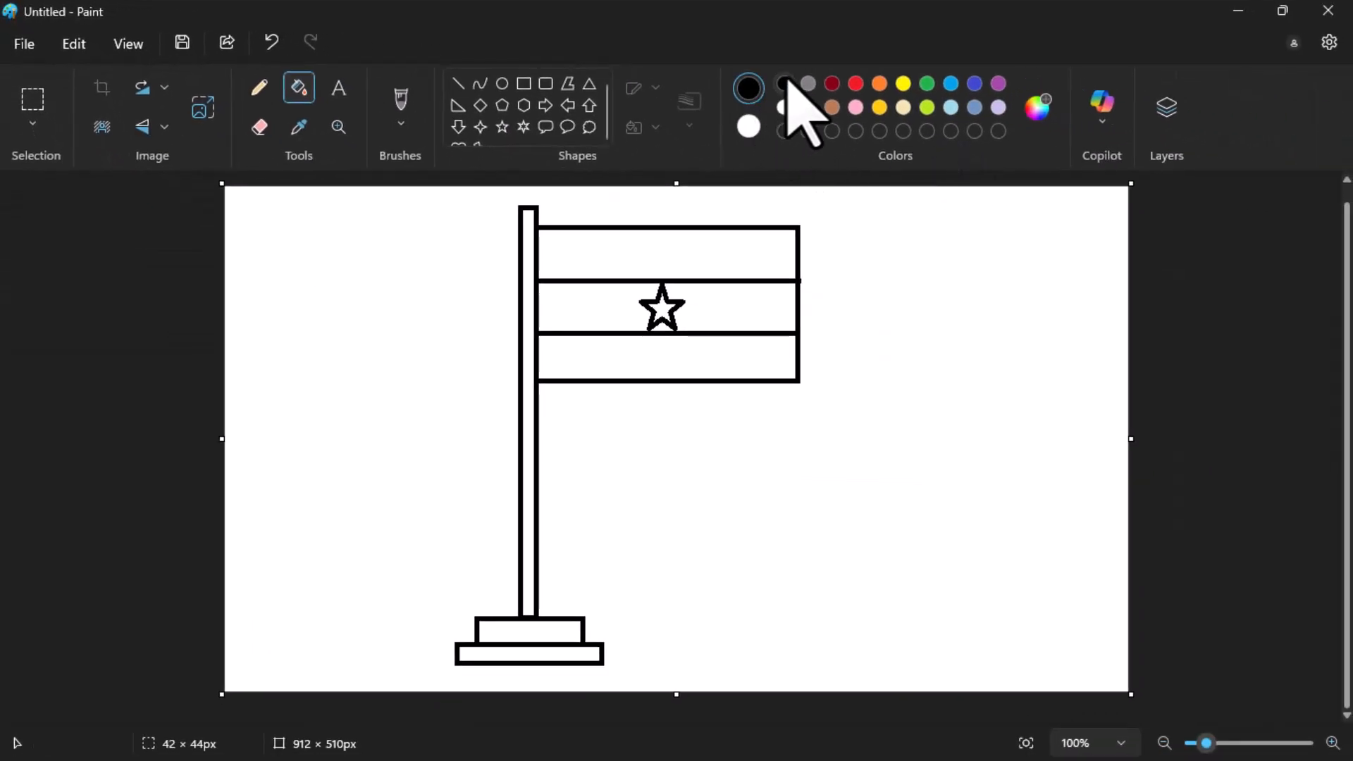
left_click(527, 253)
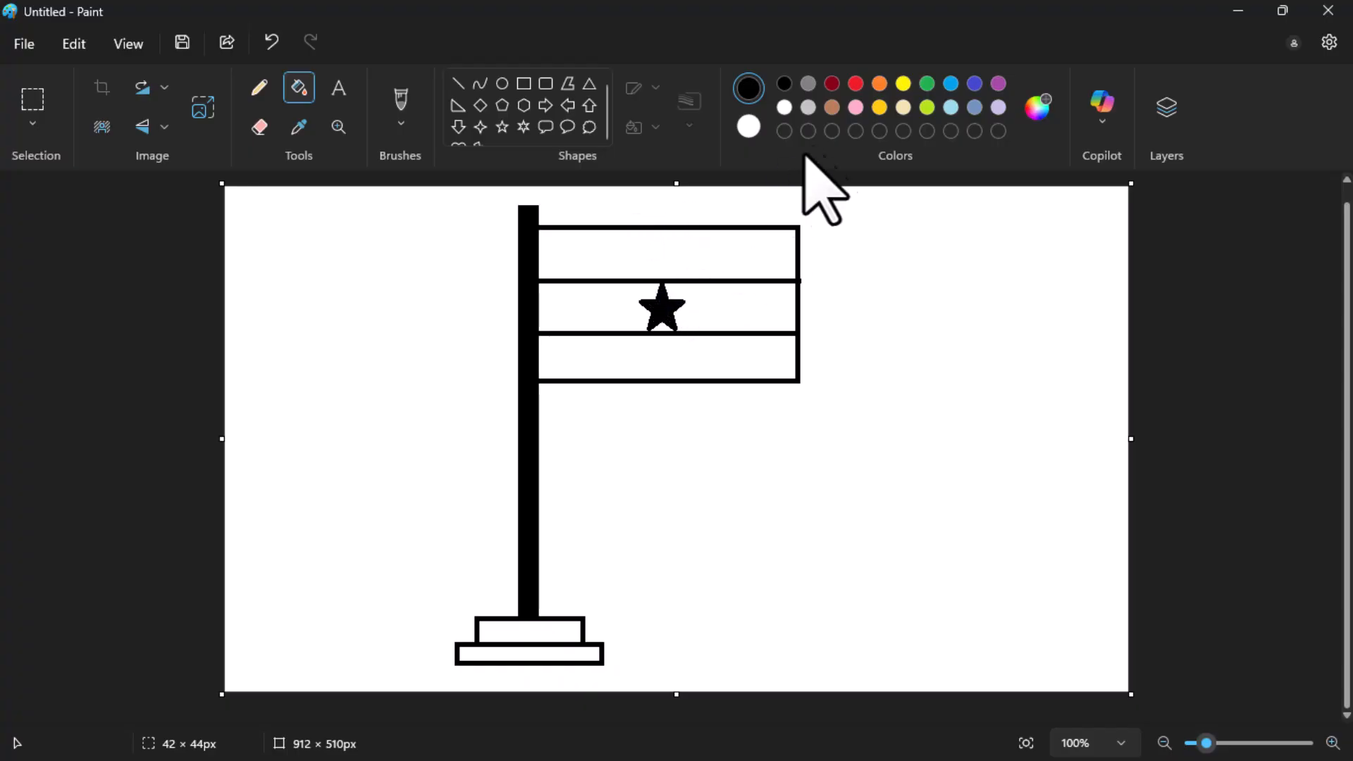
- Fill the flag's stripes dark red, yellow and green from top to bottom, and fill both base rectangles with black
left_click(833, 84)
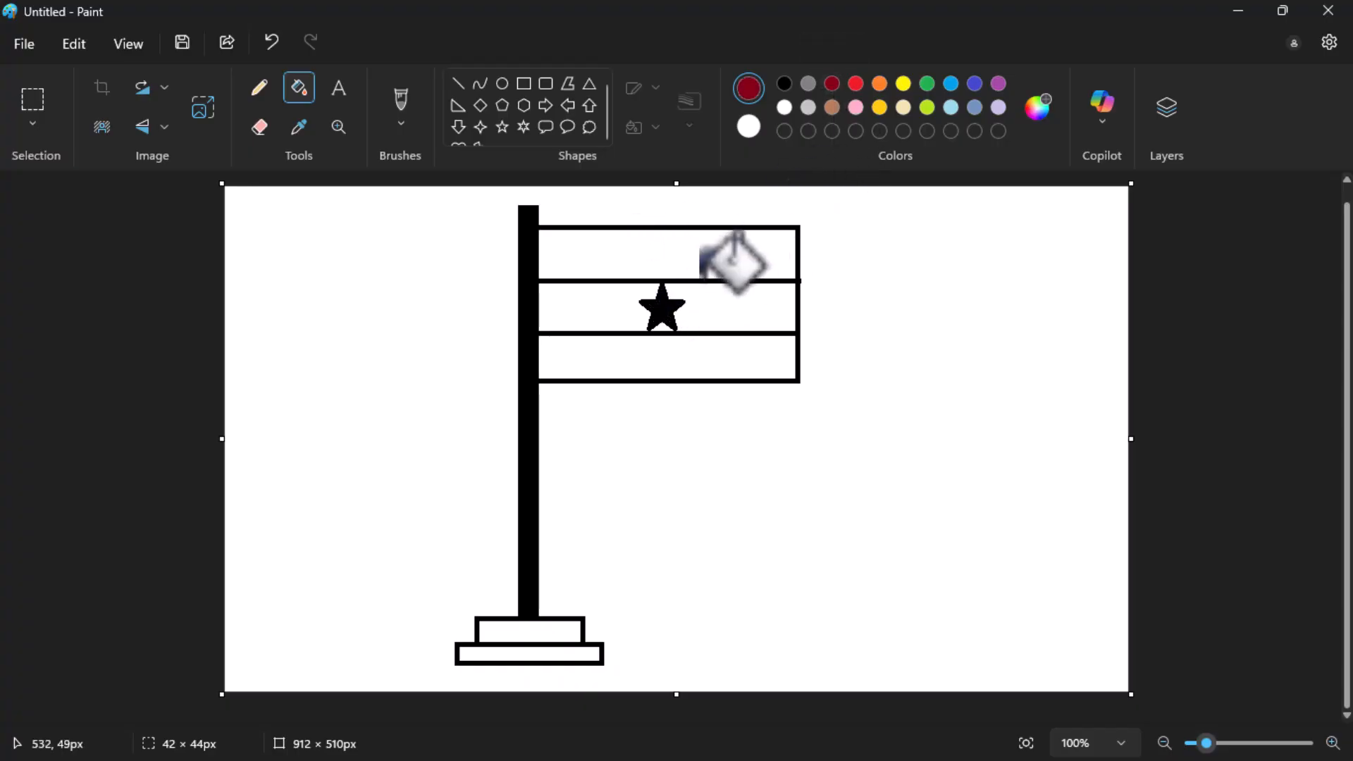
left_click(662, 243)
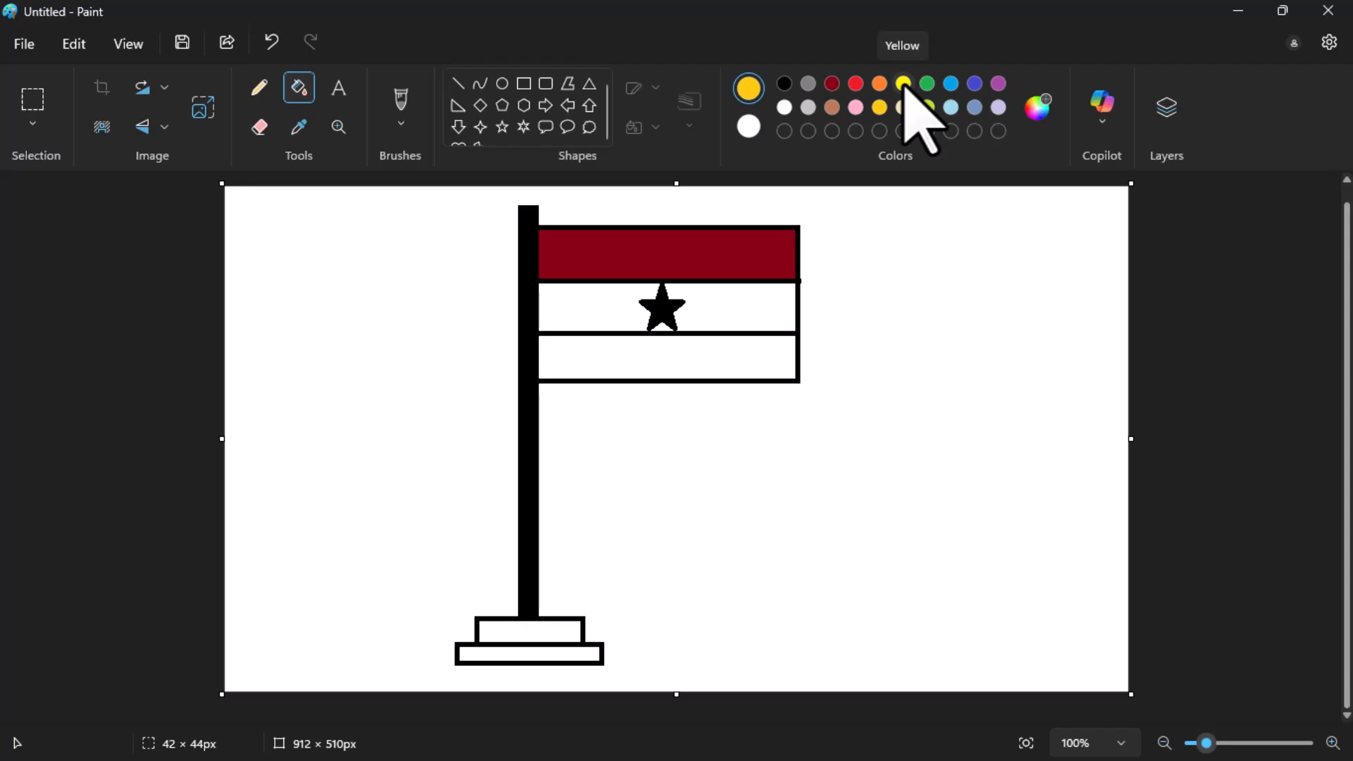
left_click(734, 309)
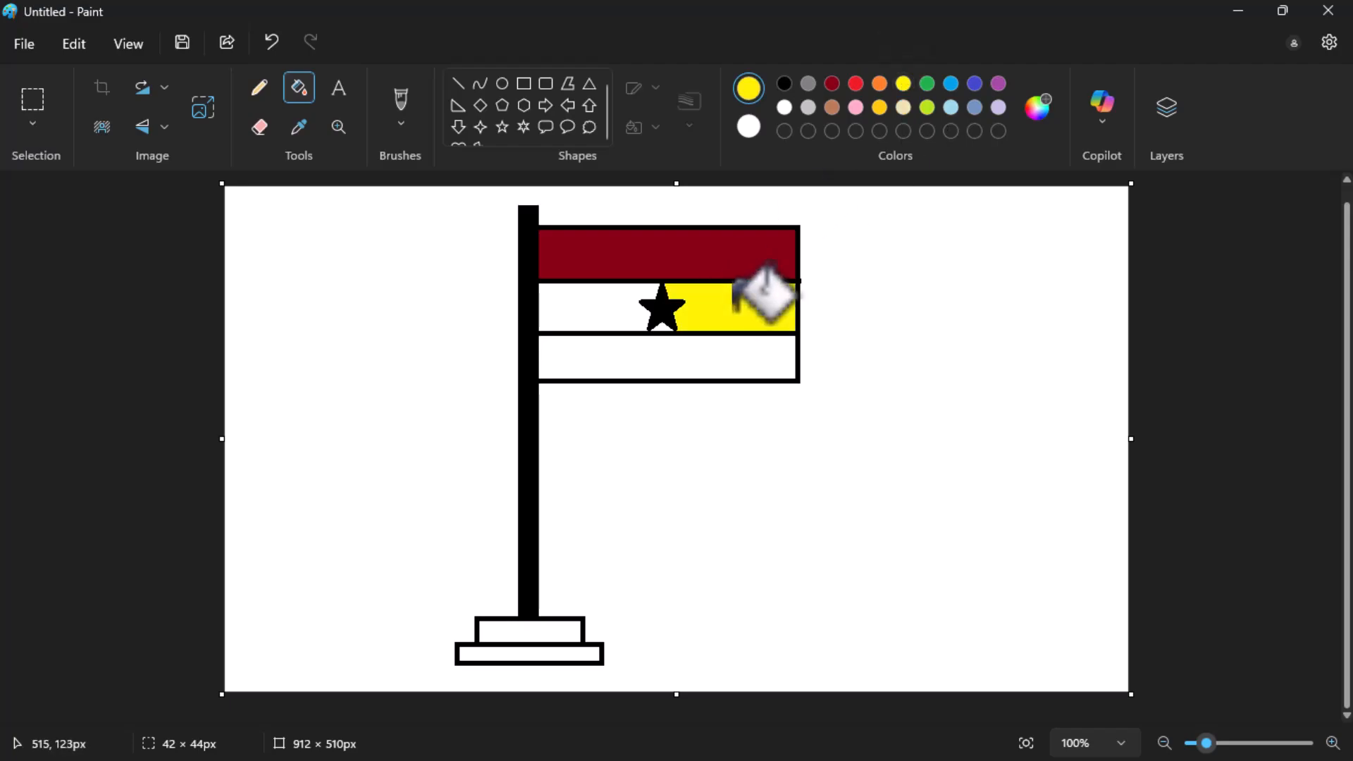
left_click(596, 313)
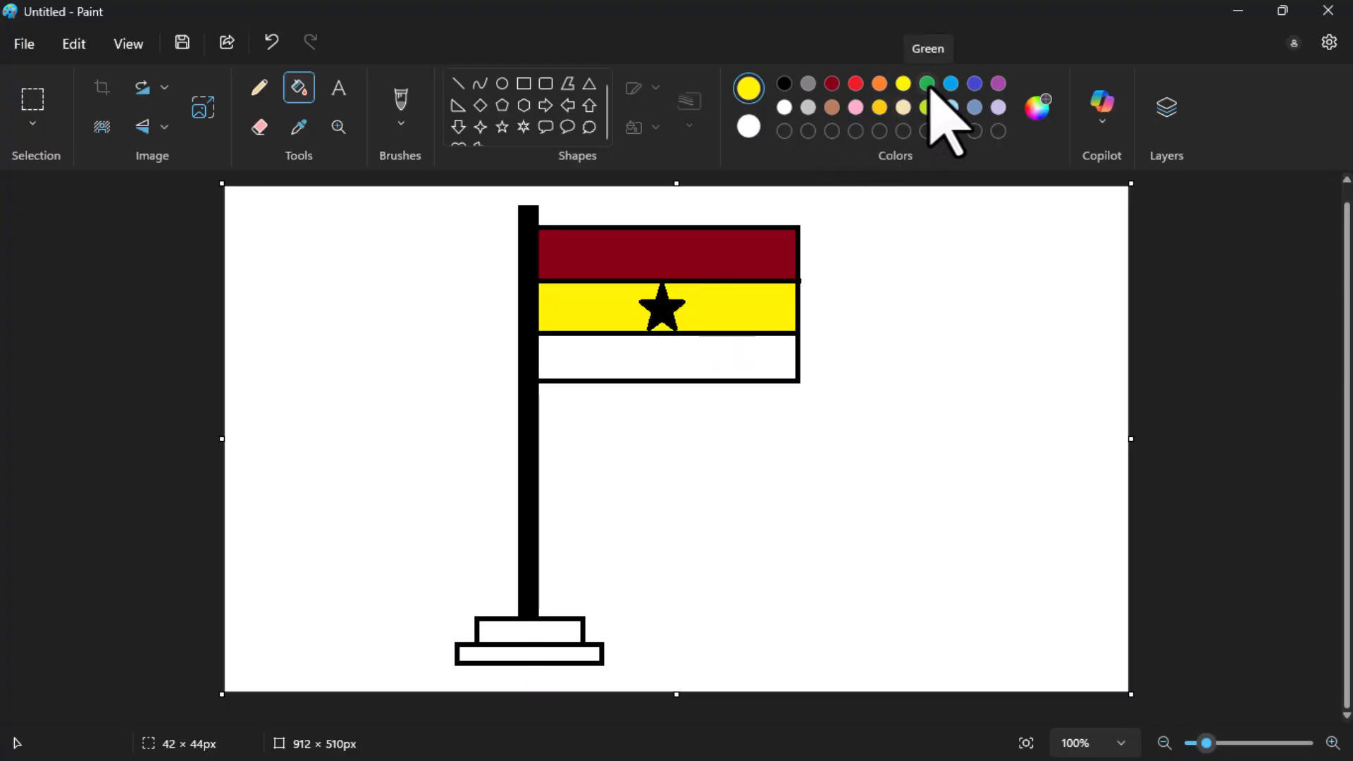
left_click(929, 86)
left_click(717, 356)
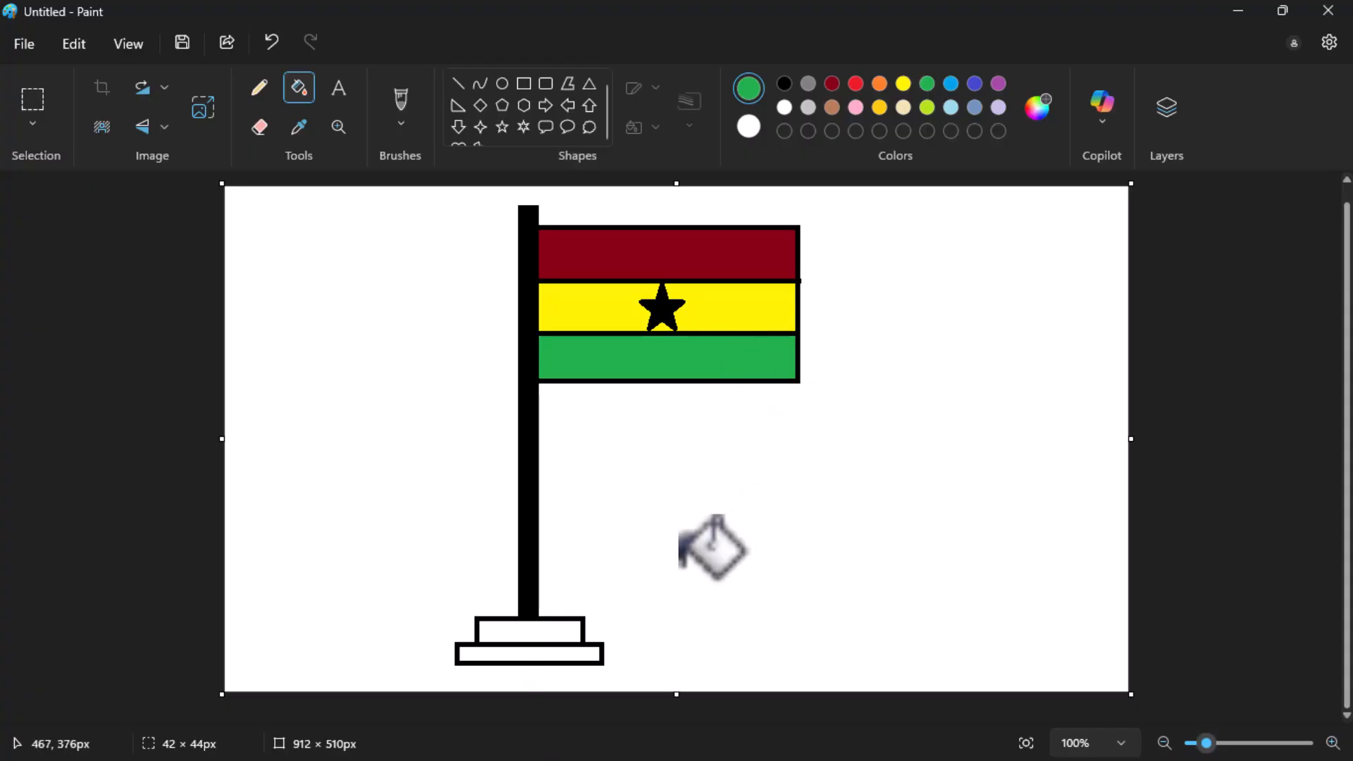
left_click(785, 86)
left_click(553, 631)
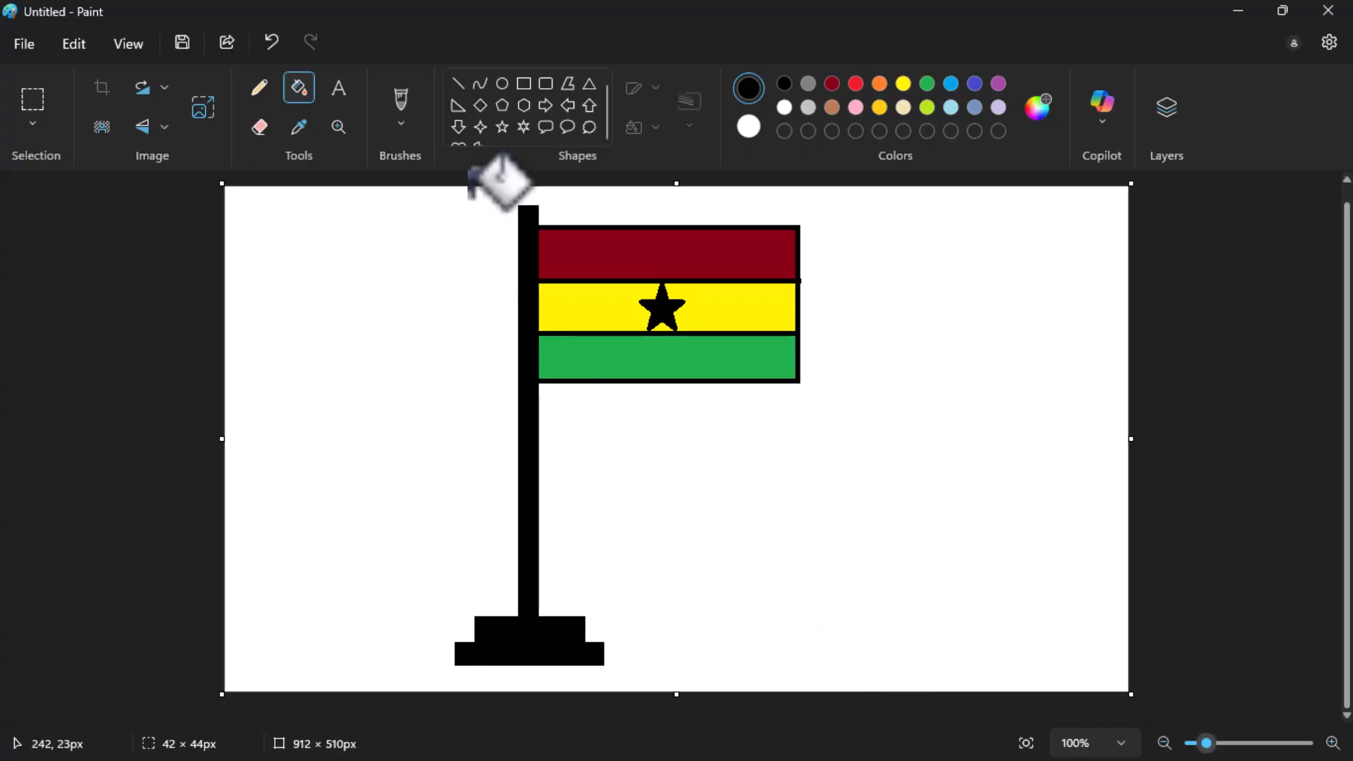
- Add a text box about 291 × 91 px below the flag, to the right of the pole, reading "GHANA FLAG"
scroll(528, 118, "down", 1)
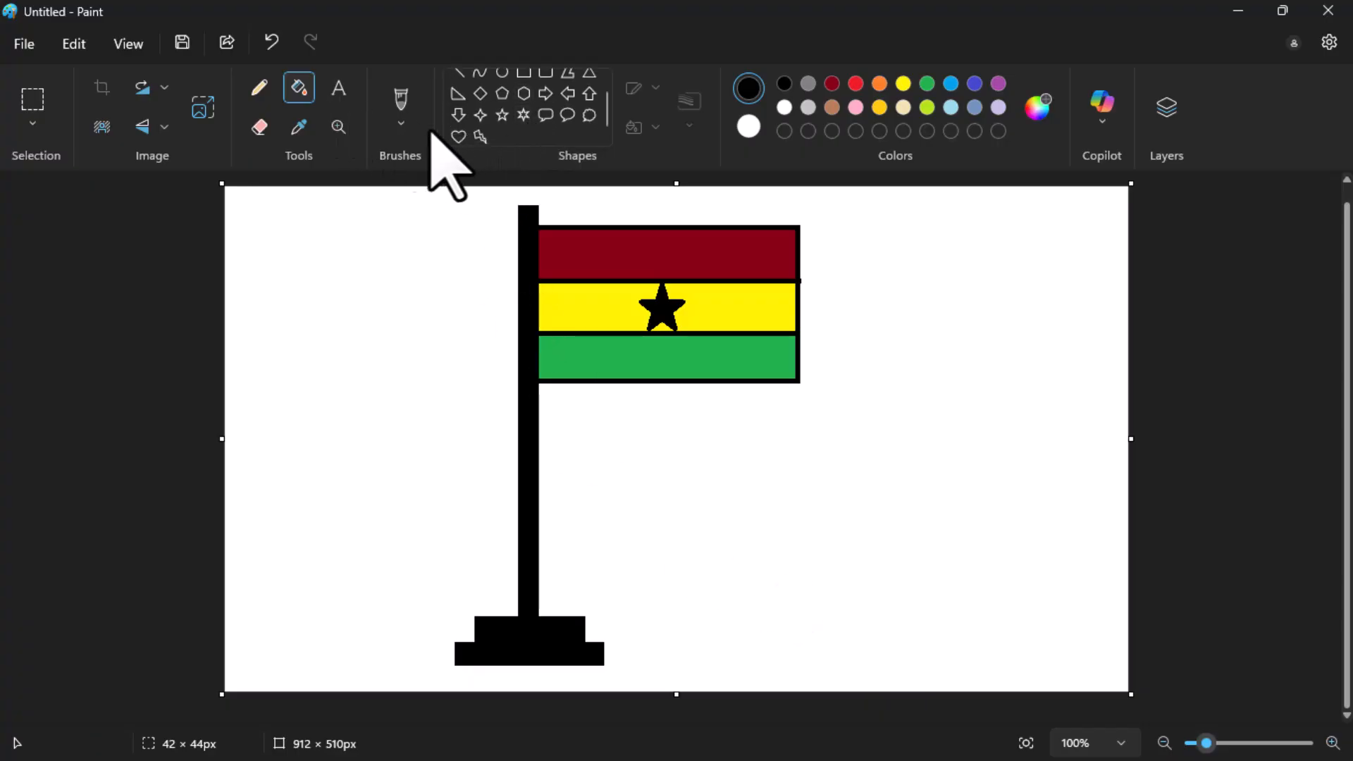
left_click(338, 89)
left_click_drag(625, 421, 915, 512)
type("GHANA FLAG")
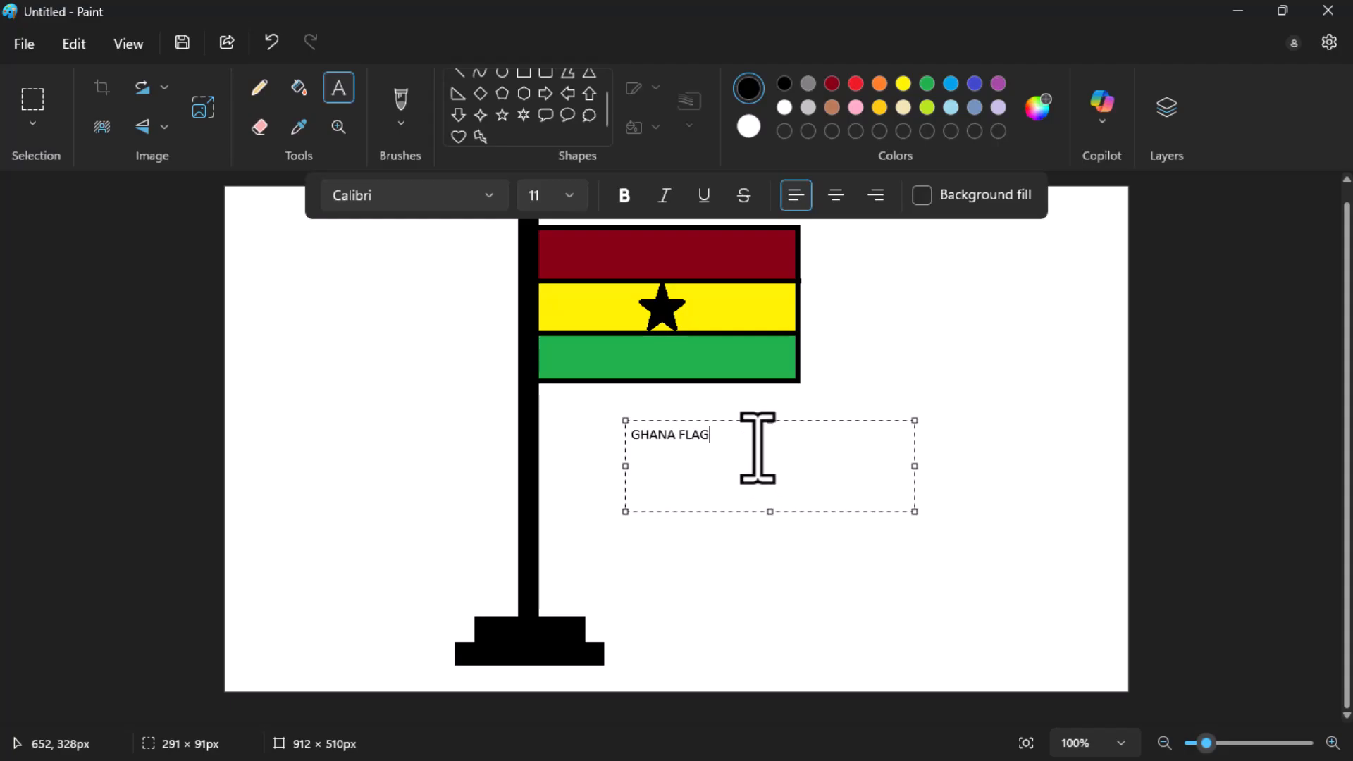
- Format the "GHANA FLAG" text in Bookman Old Style at size 36
left_click_drag(758, 446, 584, 441)
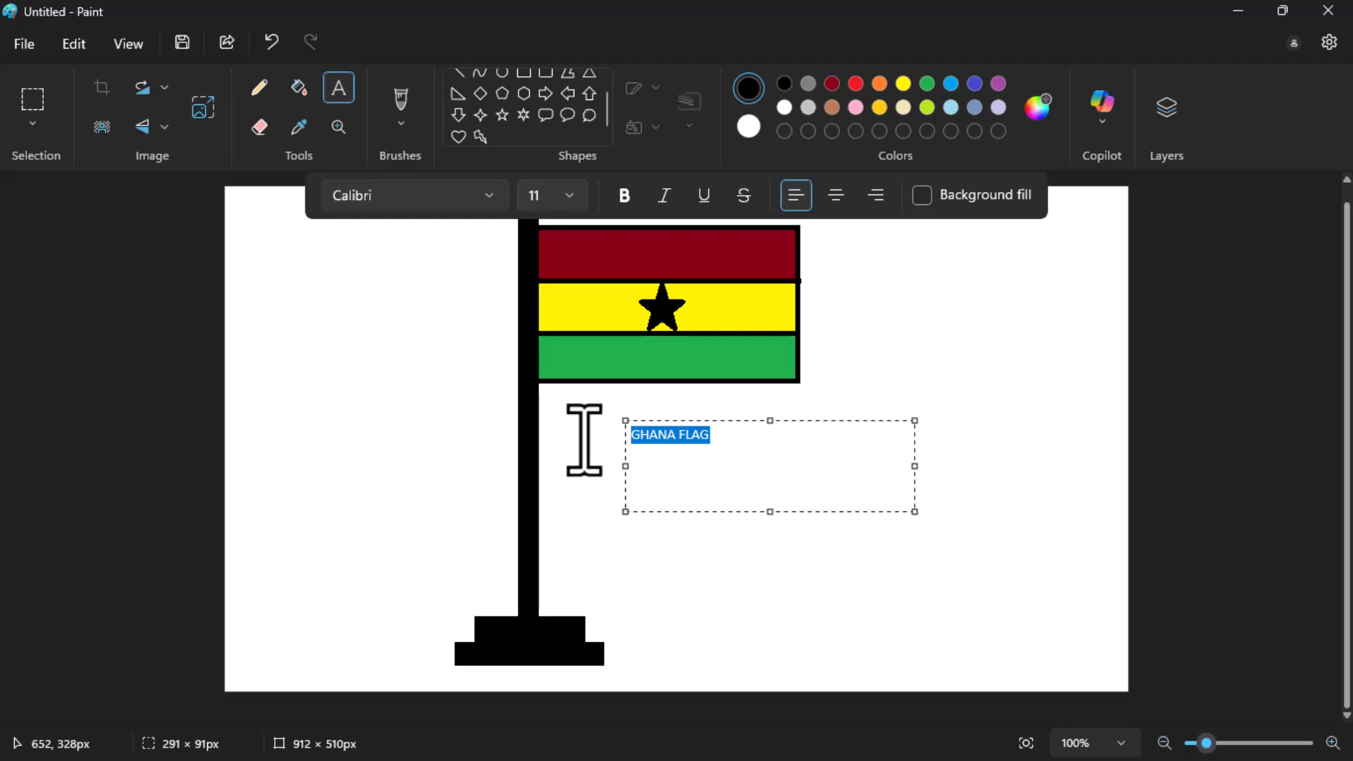
left_click(493, 205)
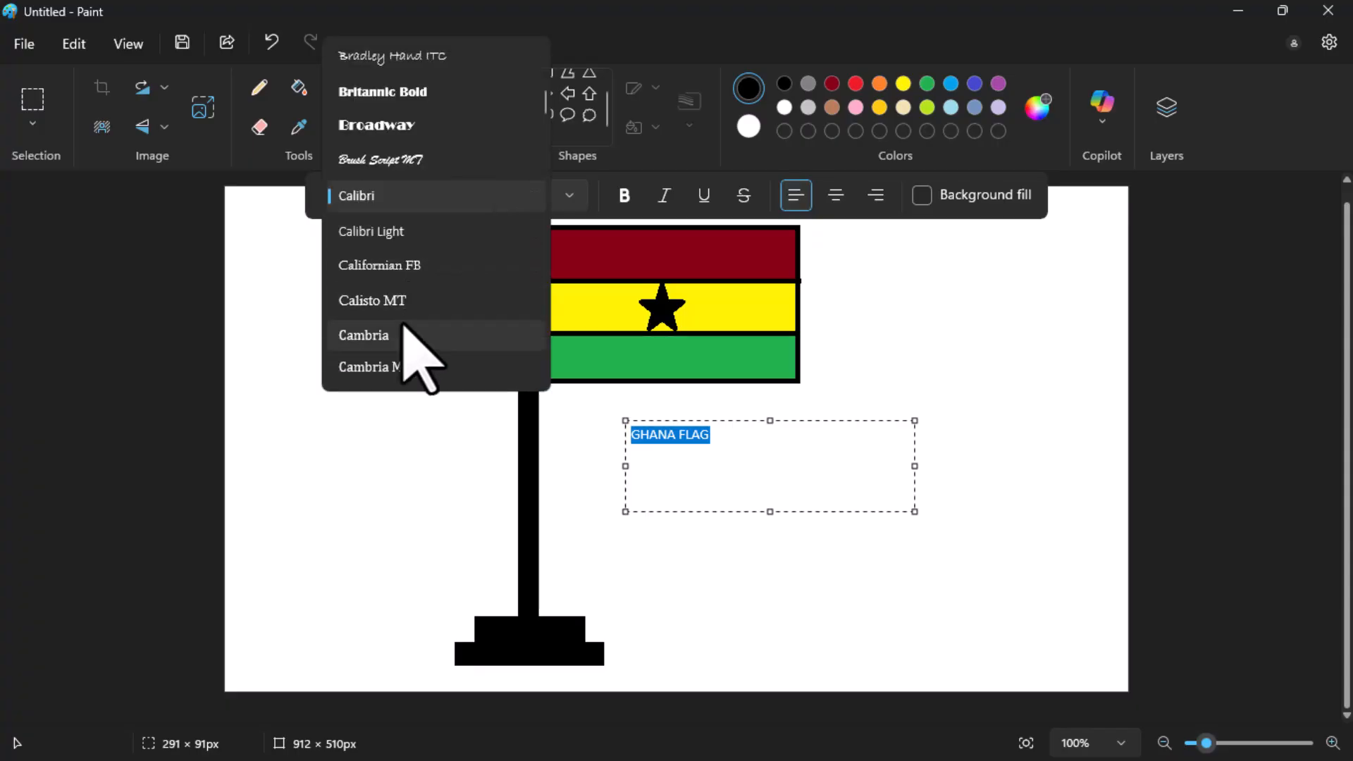
scroll(416, 360, "up", 3)
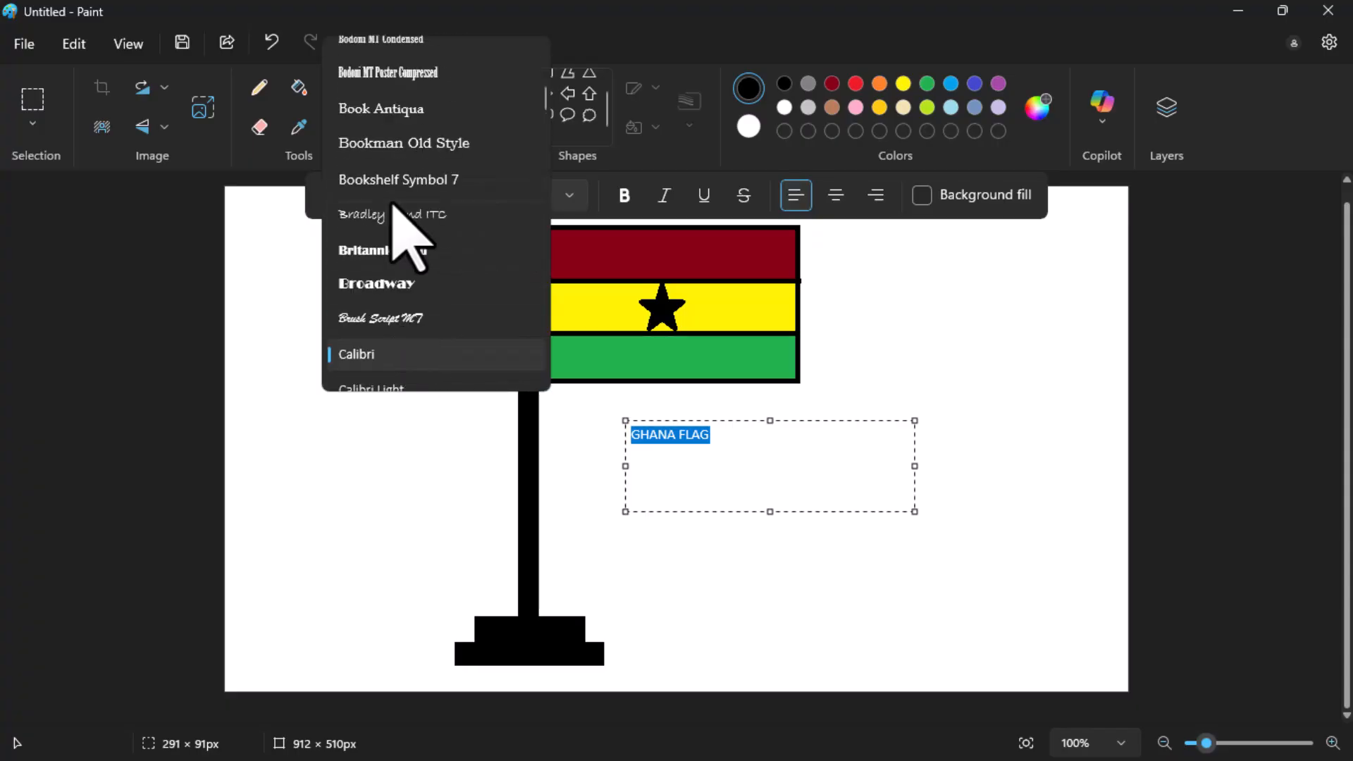
left_click(398, 143)
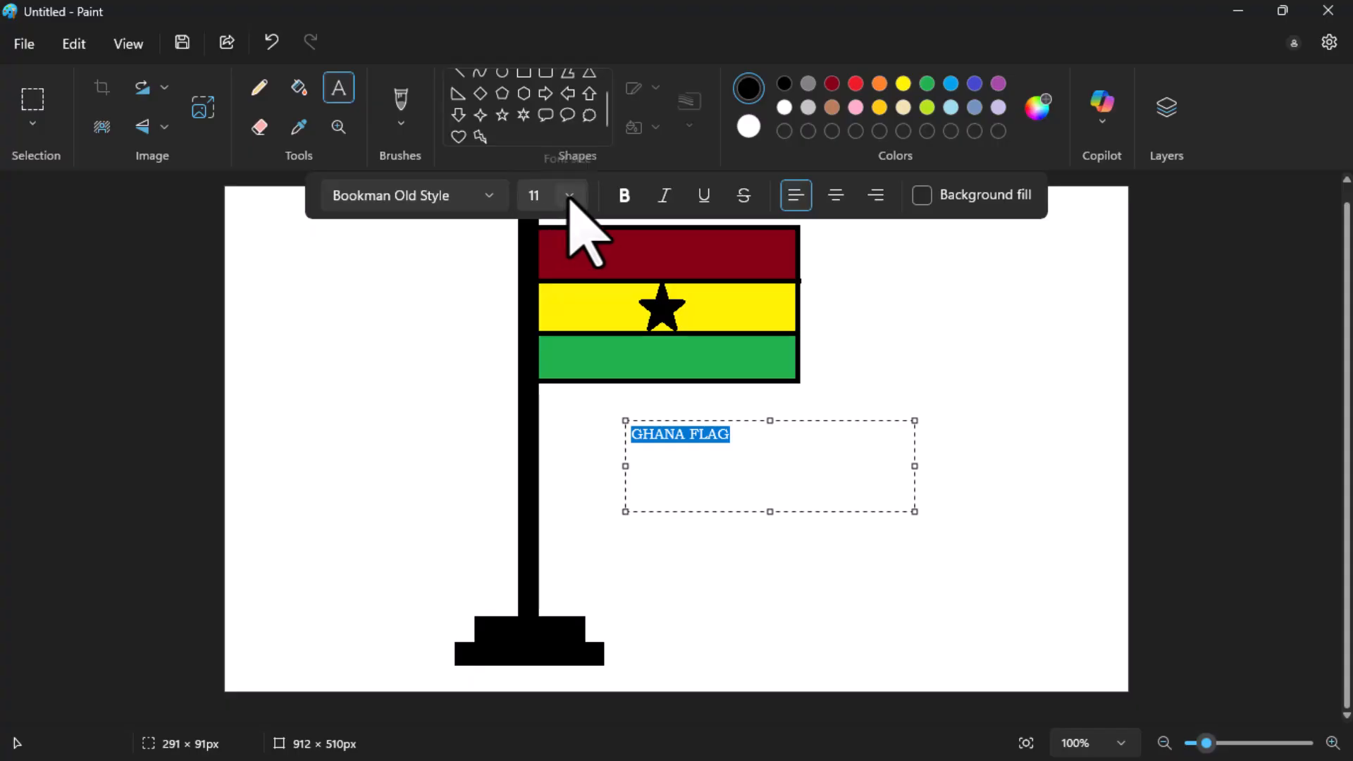
left_click(568, 197)
scroll(542, 576, "down", 3)
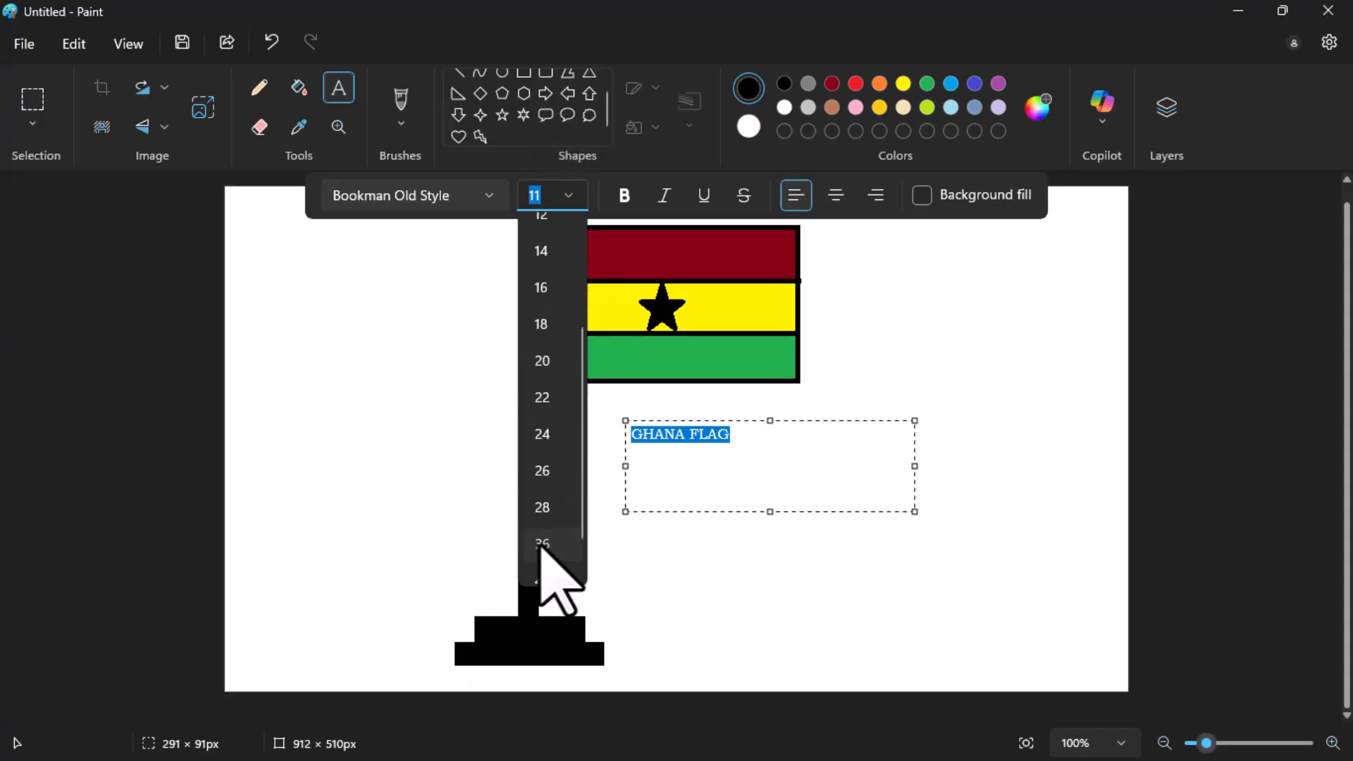
left_click(544, 568)
- Widen the text box so "GHANA FLAG" fits on one line, reduce its height, and commit the text to the canvas
left_click_drag(915, 480, 995, 479)
left_click_drag(808, 539, 806, 496)
left_click(909, 513)
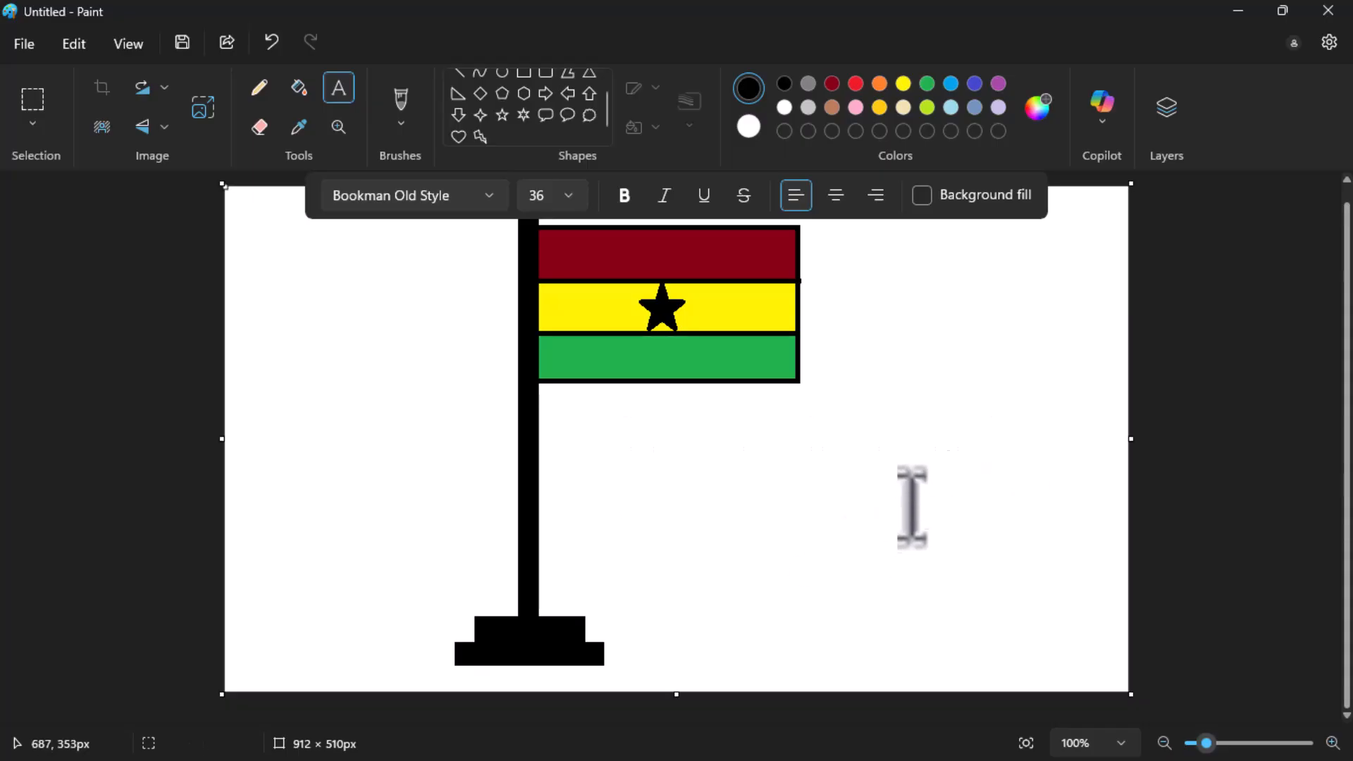
left_click(261, 90)
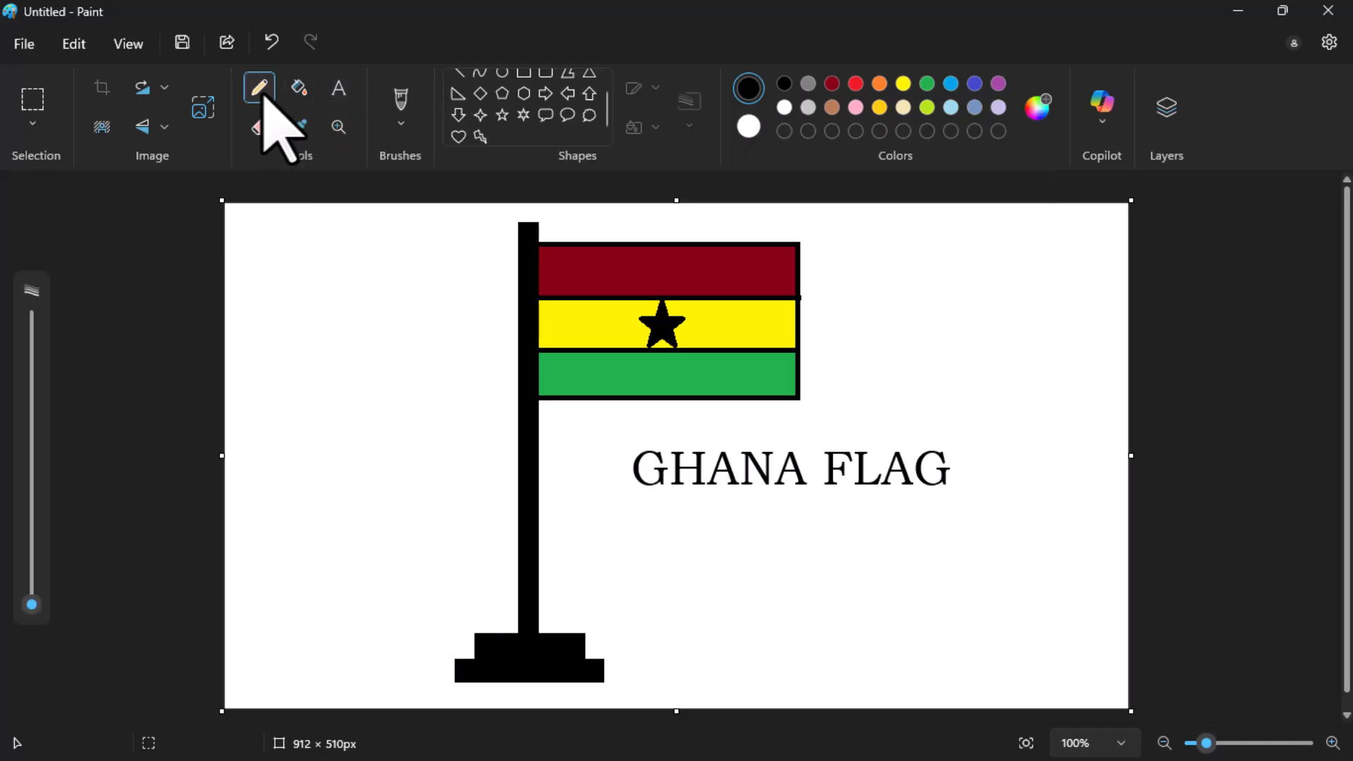
left_click(338, 90)
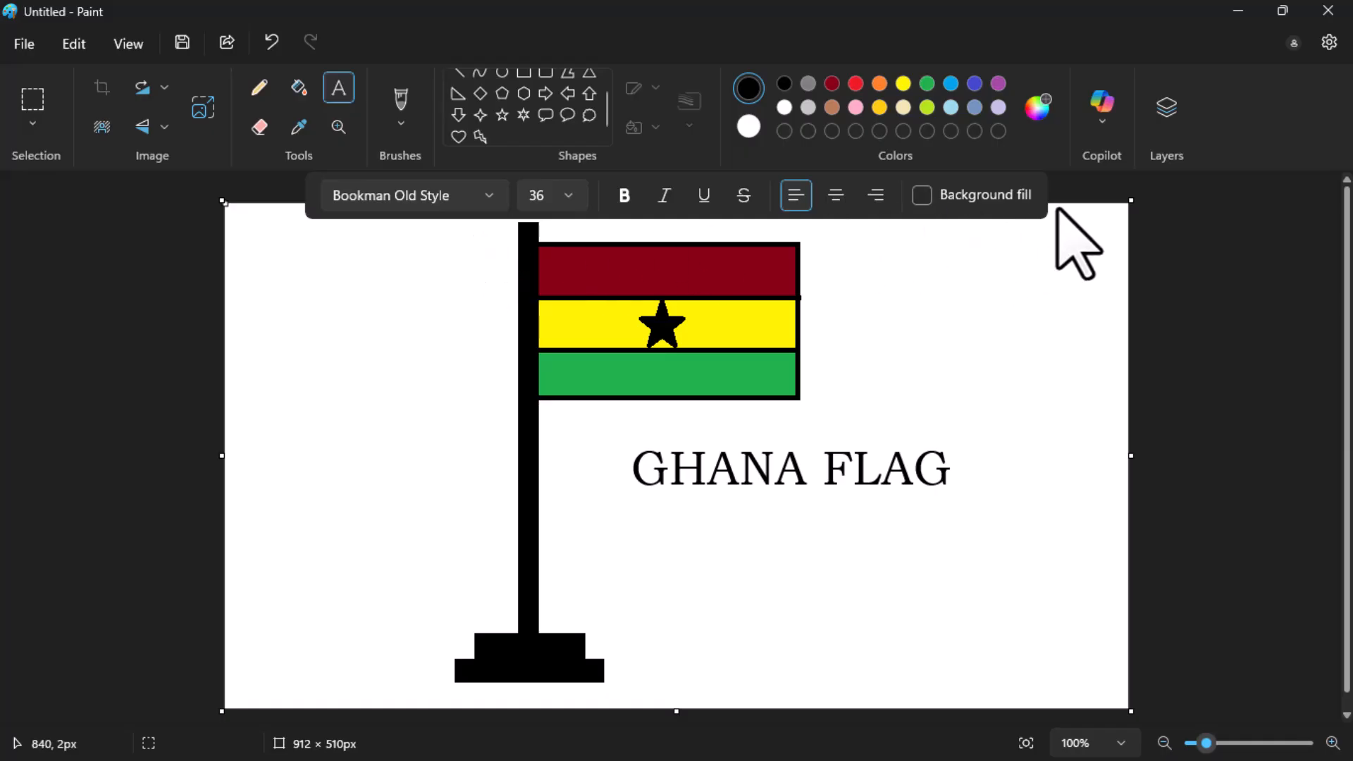
left_click(259, 88)
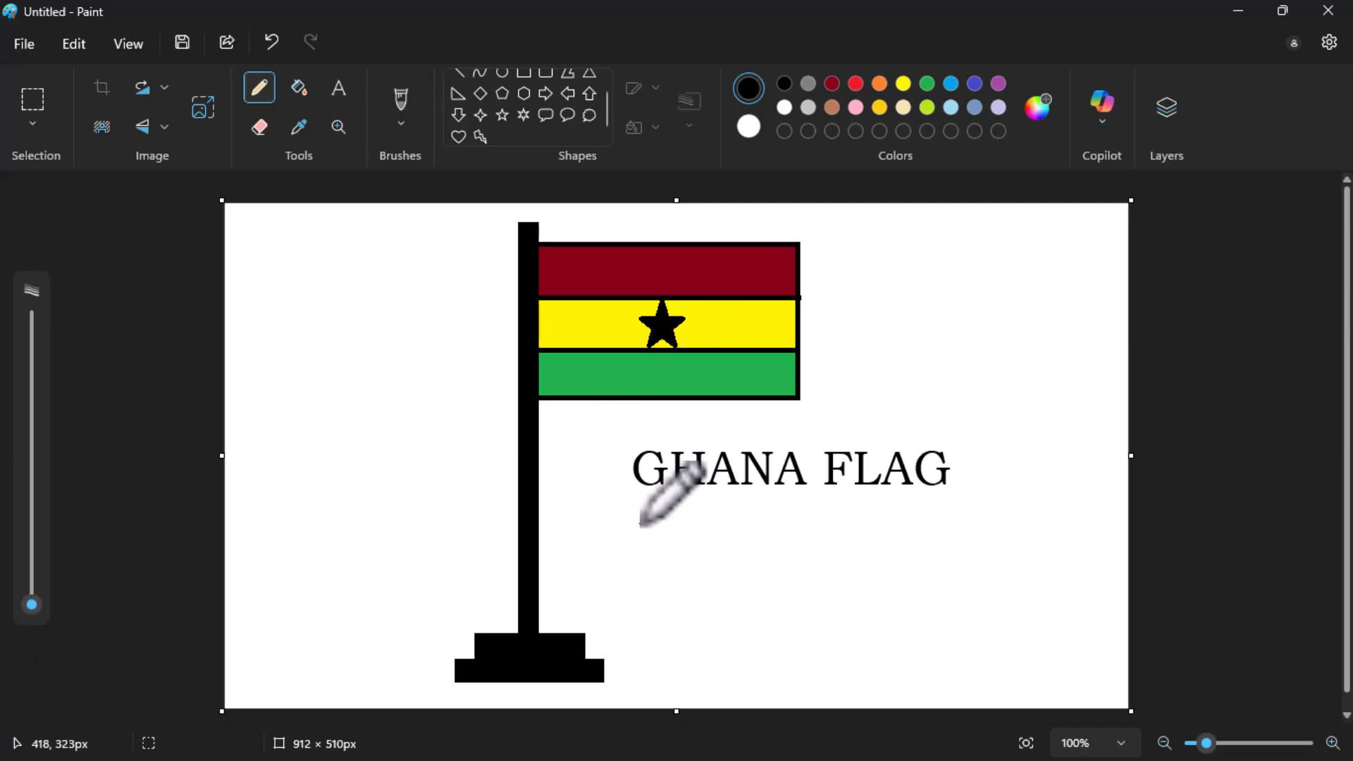
- Save the drawing as a PNG picture named "Flag" on the Desktop
left_click(21, 46)
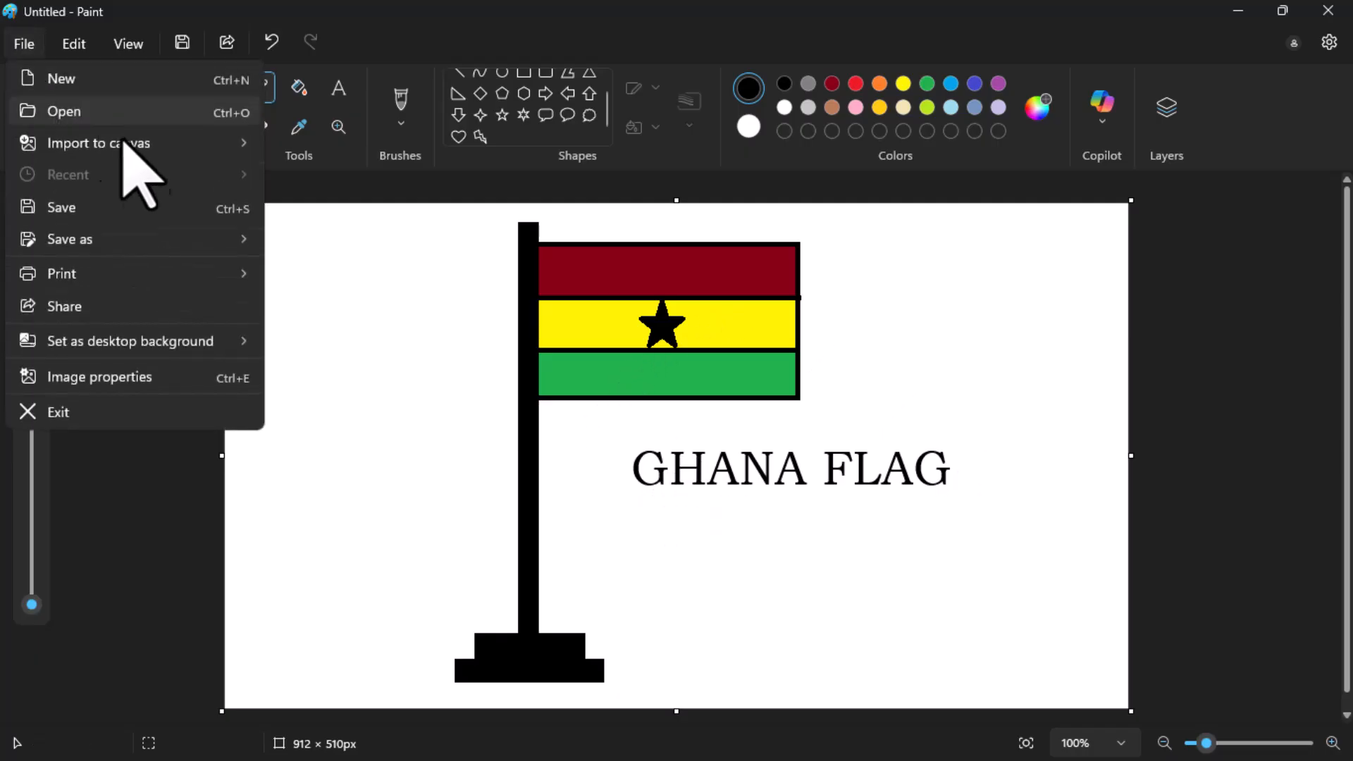
mouse_move(113, 245)
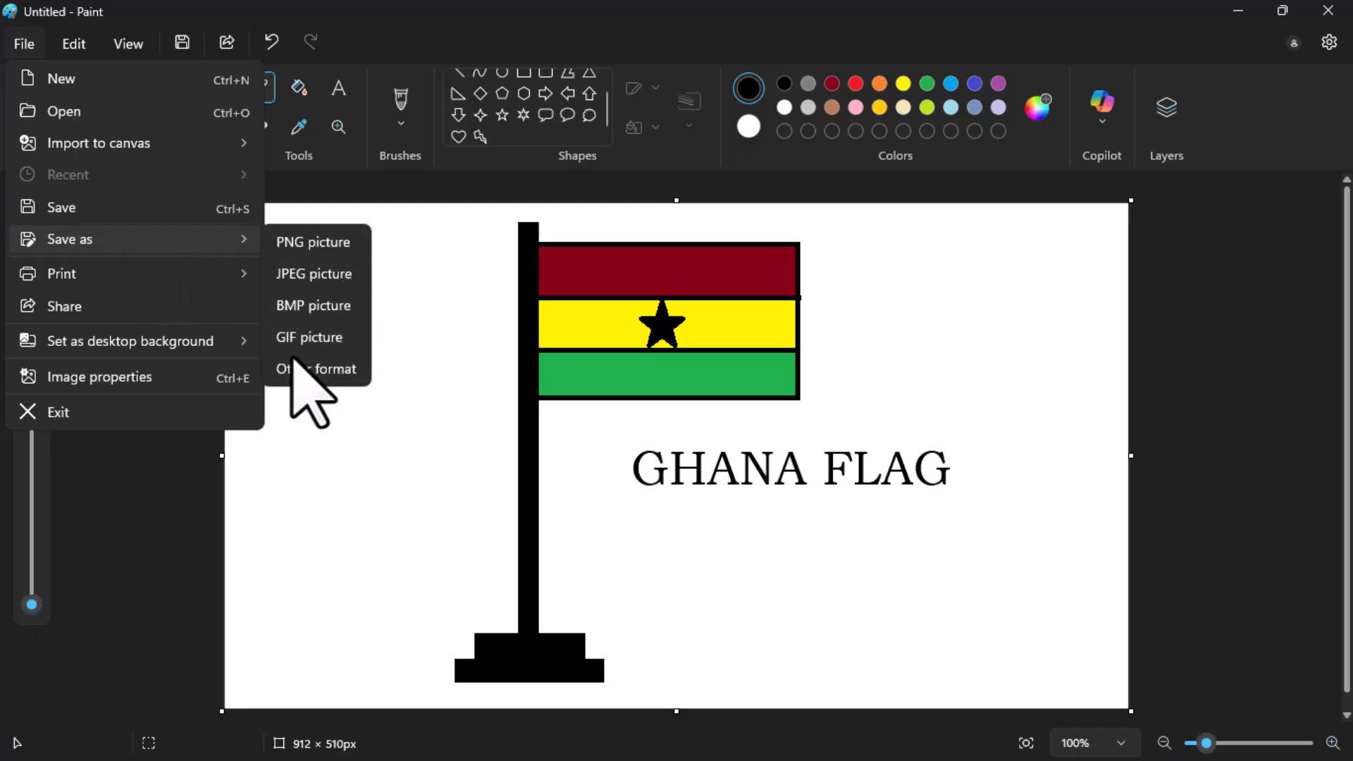
left_click(317, 245)
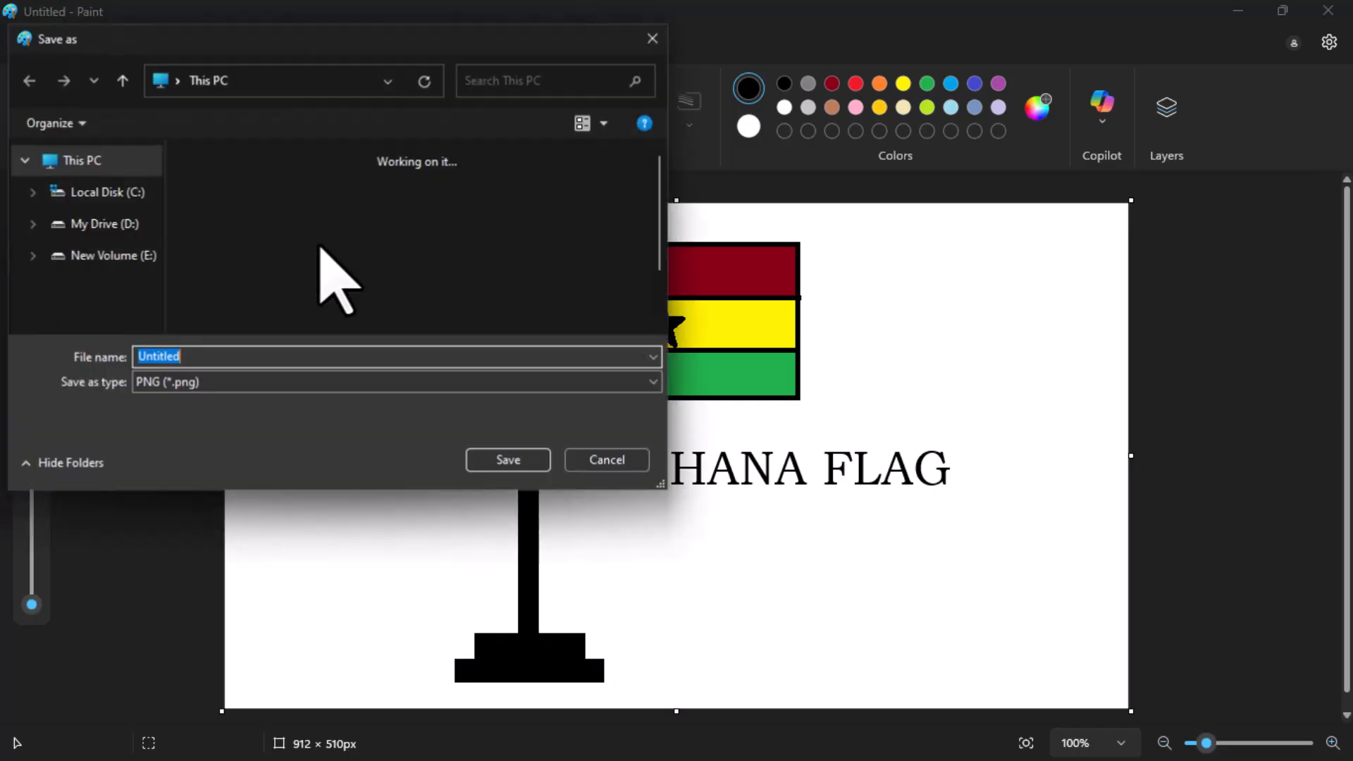
scroll(95, 282, "up", 3)
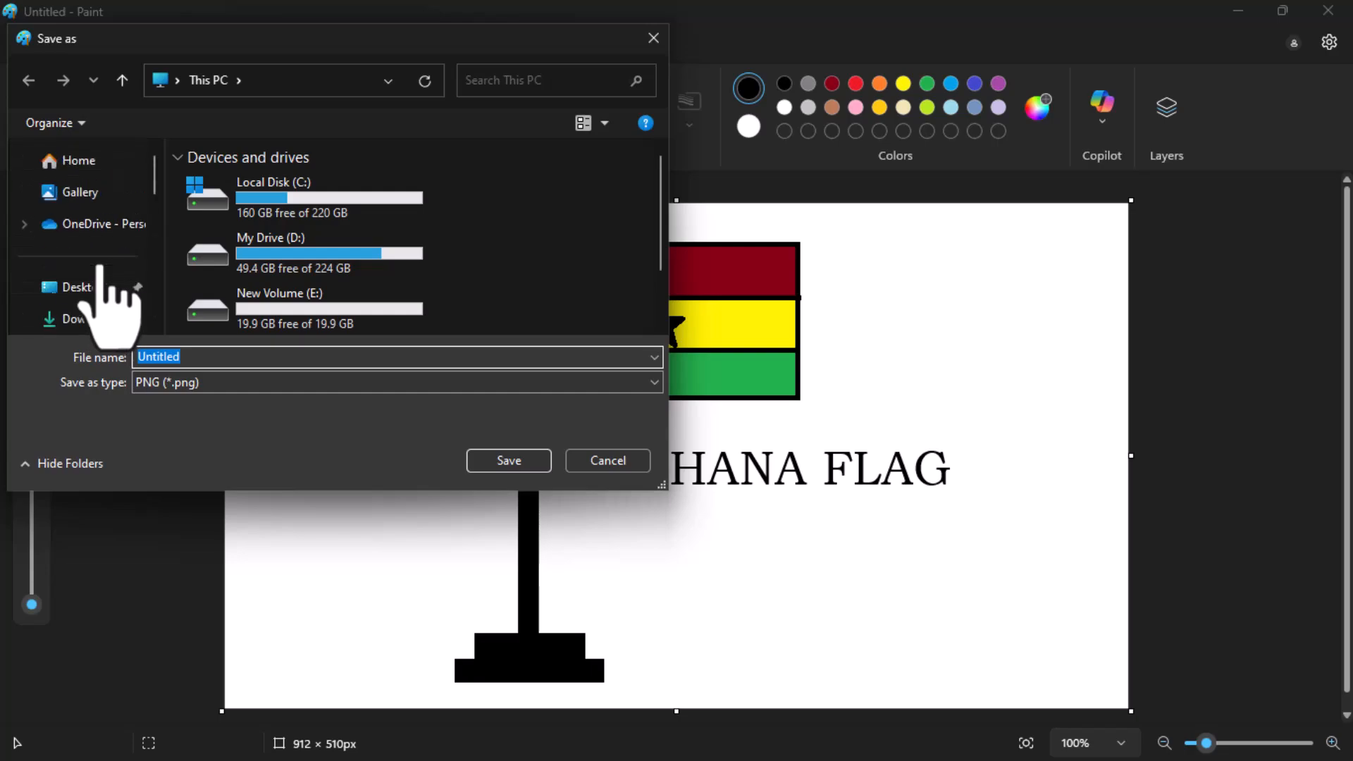
left_click(78, 288)
left_click(222, 357)
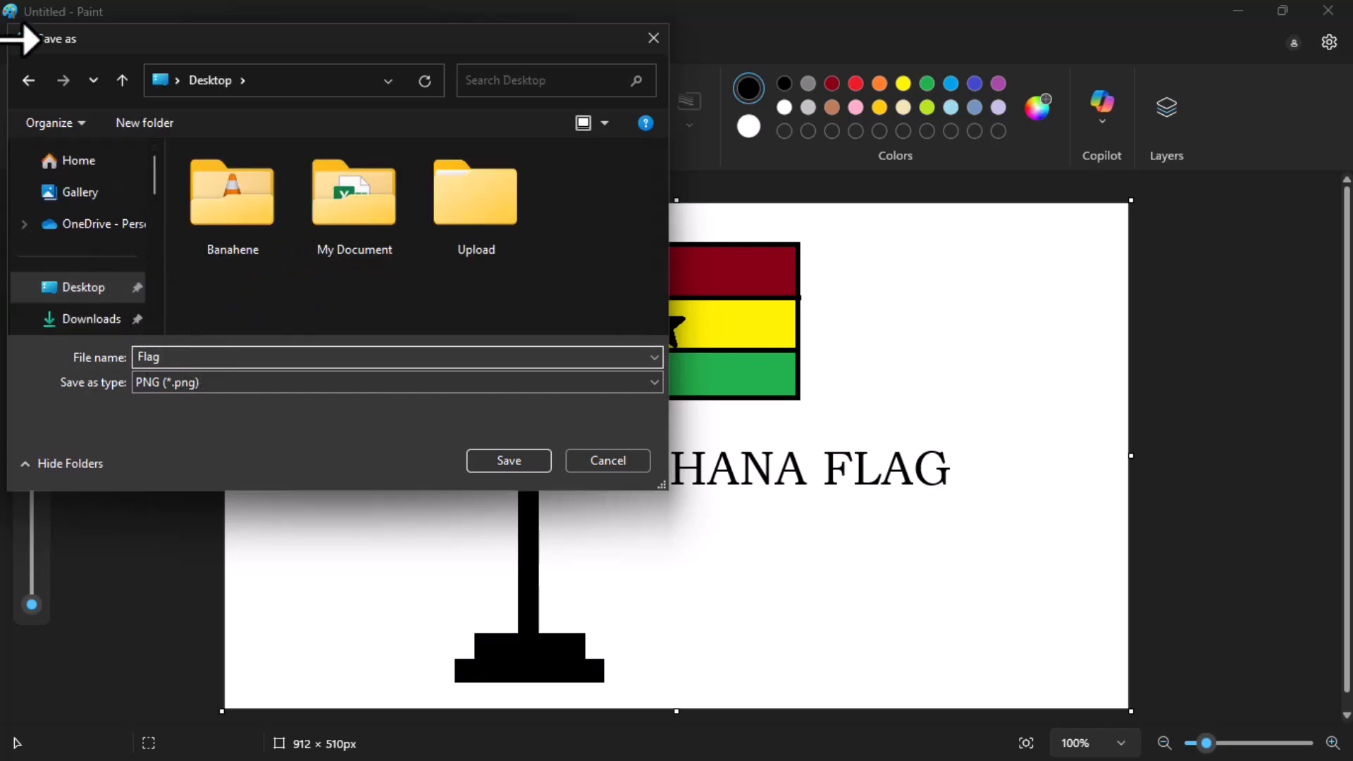
left_click(507, 461)
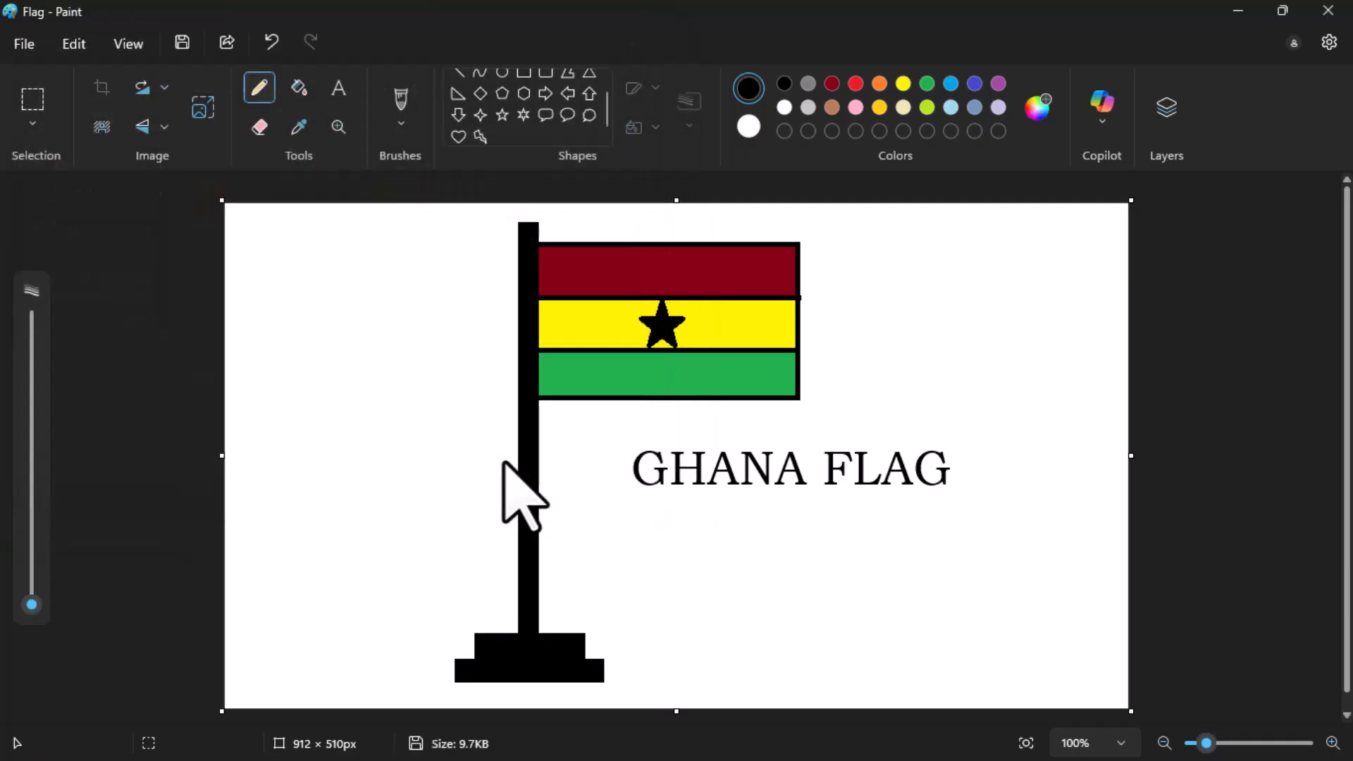
- Minimize the drawing window and open the saved Flag picture from the desktop to view it
left_click(1238, 12)
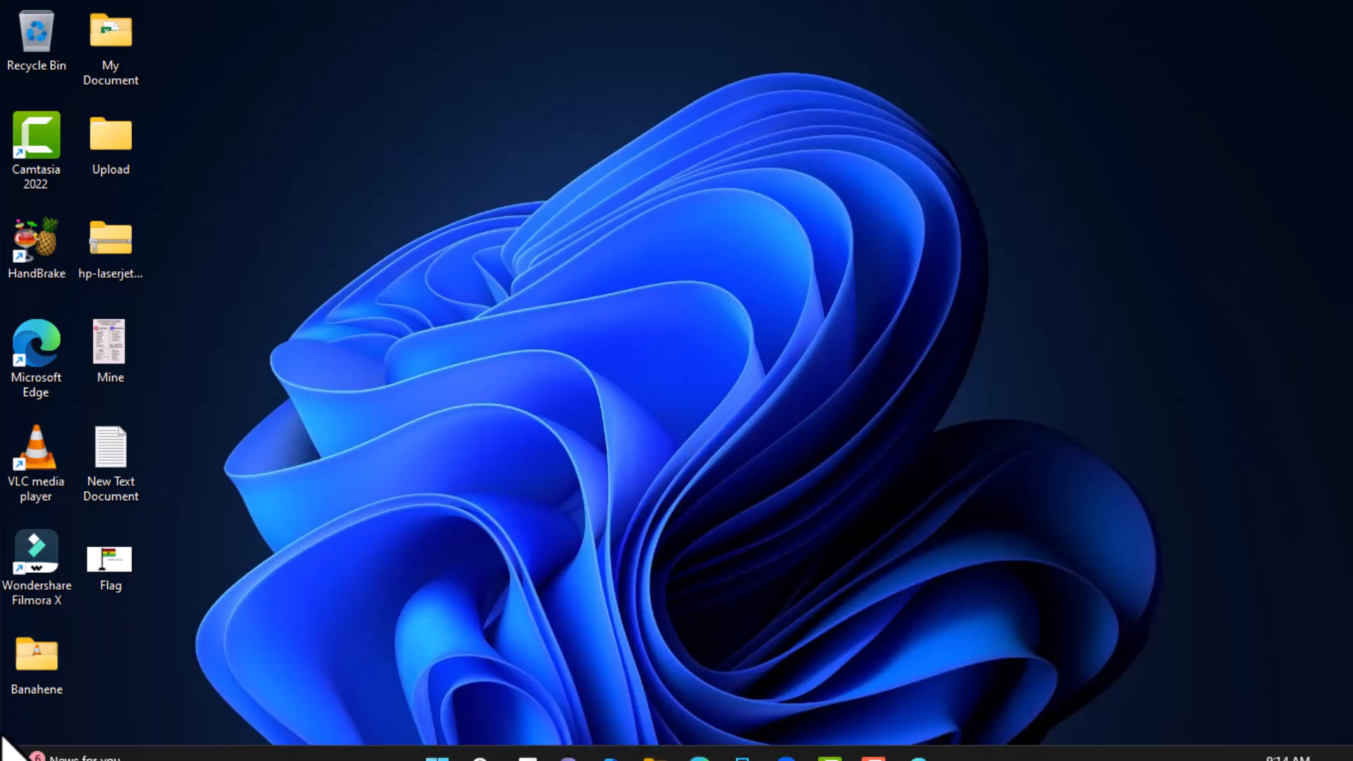
double_click(107, 572)
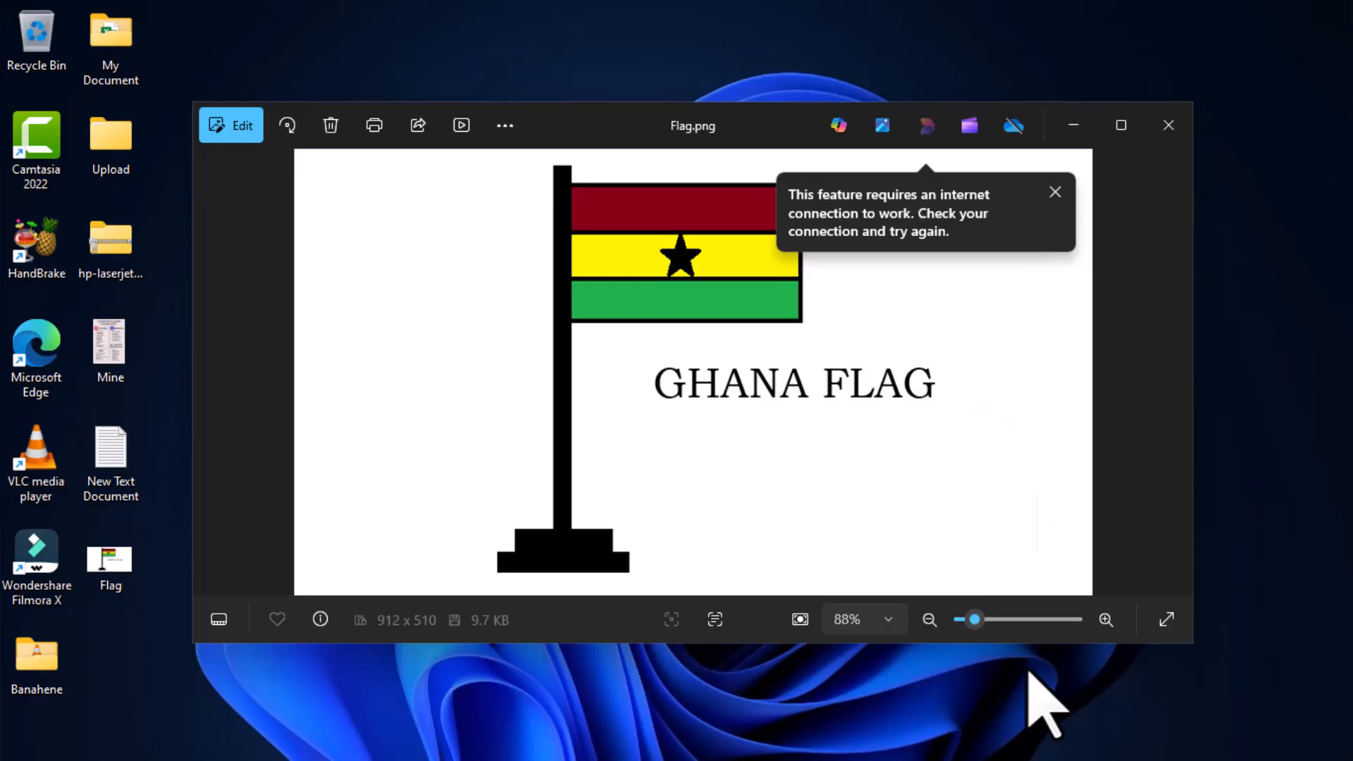
mouse_move(870, 751)
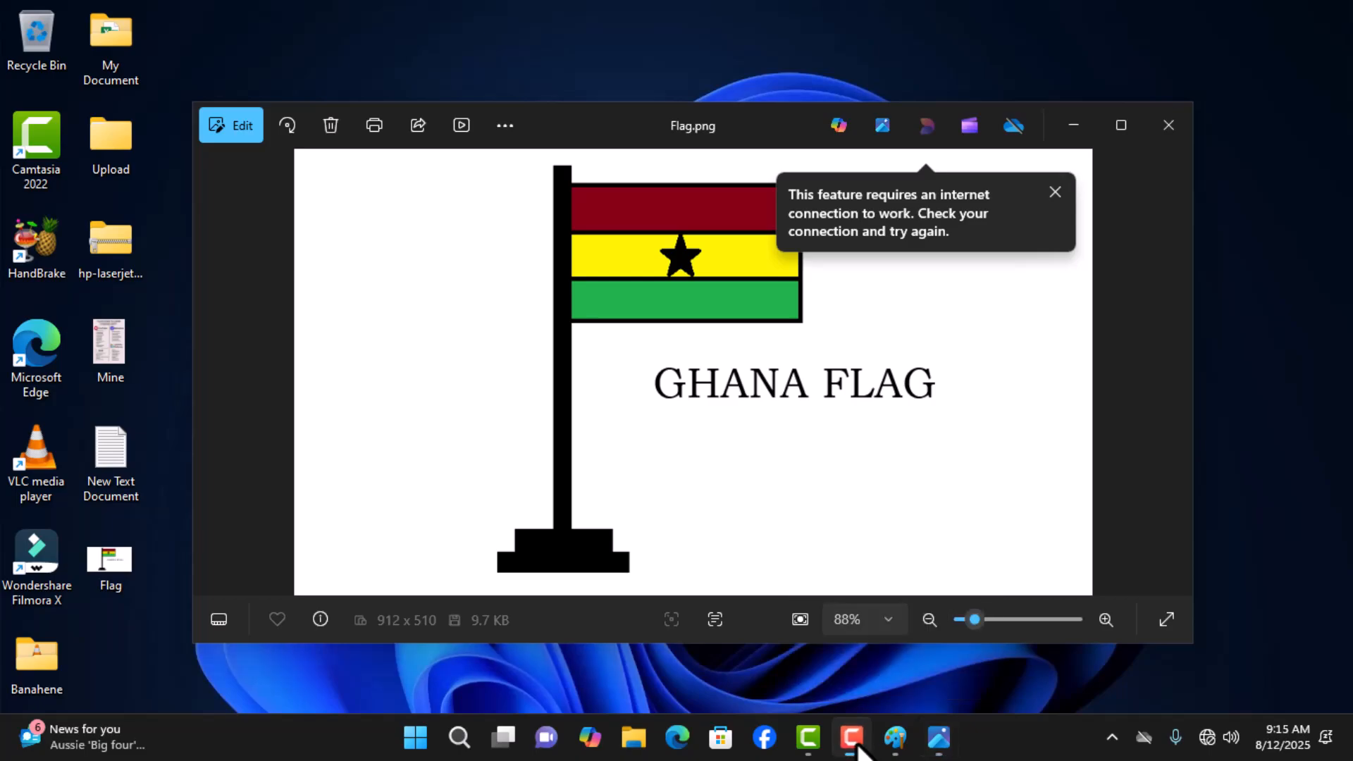